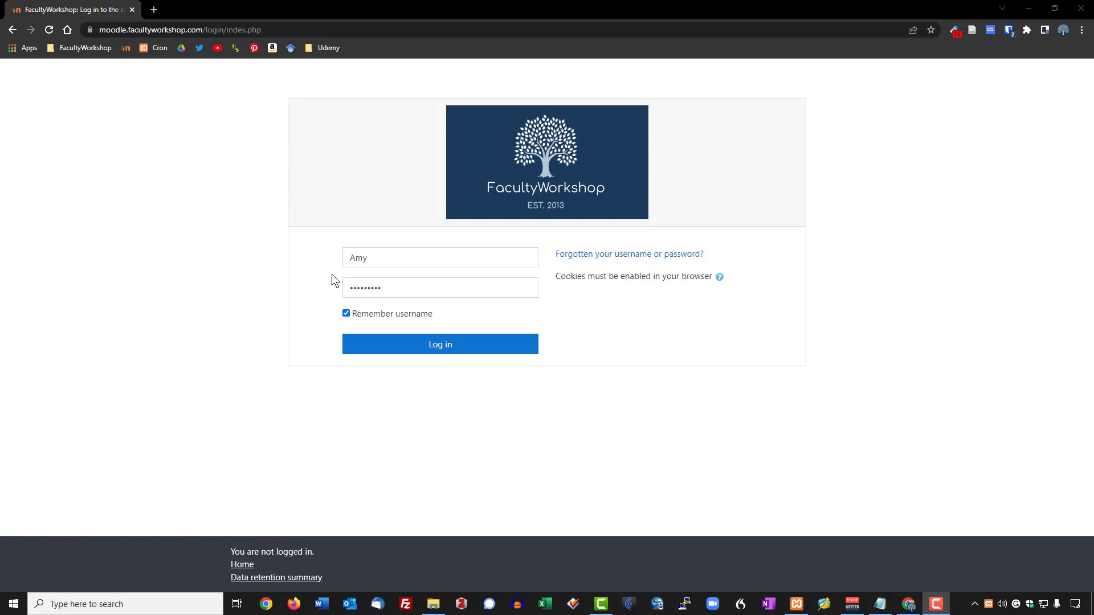
Log in to the FacultyWorkshop Moodle site with the prefilled student credentials.
key("ctrl+plus")
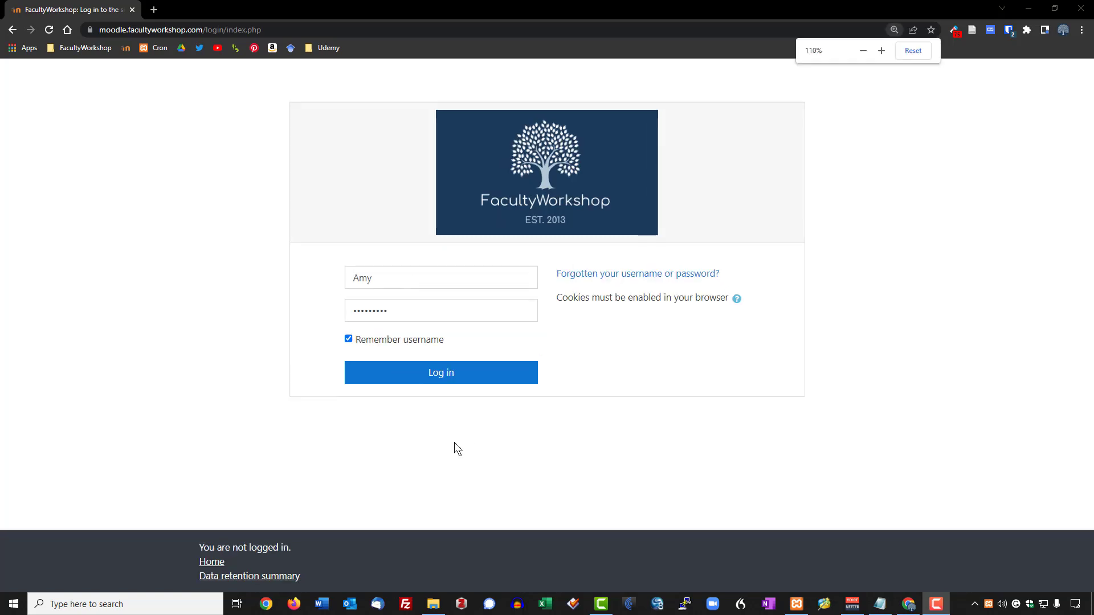
left_click(442, 382)
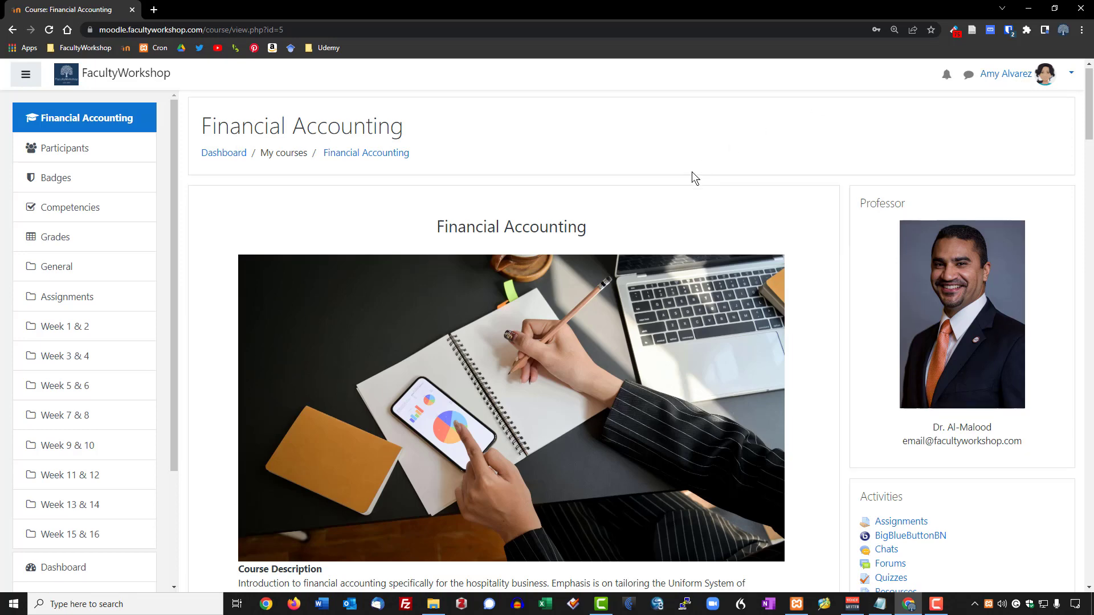
Open the Financial Analysis Report assignment and review its 100-point instructions and 'No attempt' status.
scroll(692, 172, "down", 5)
scroll(692, 172, "down", 6)
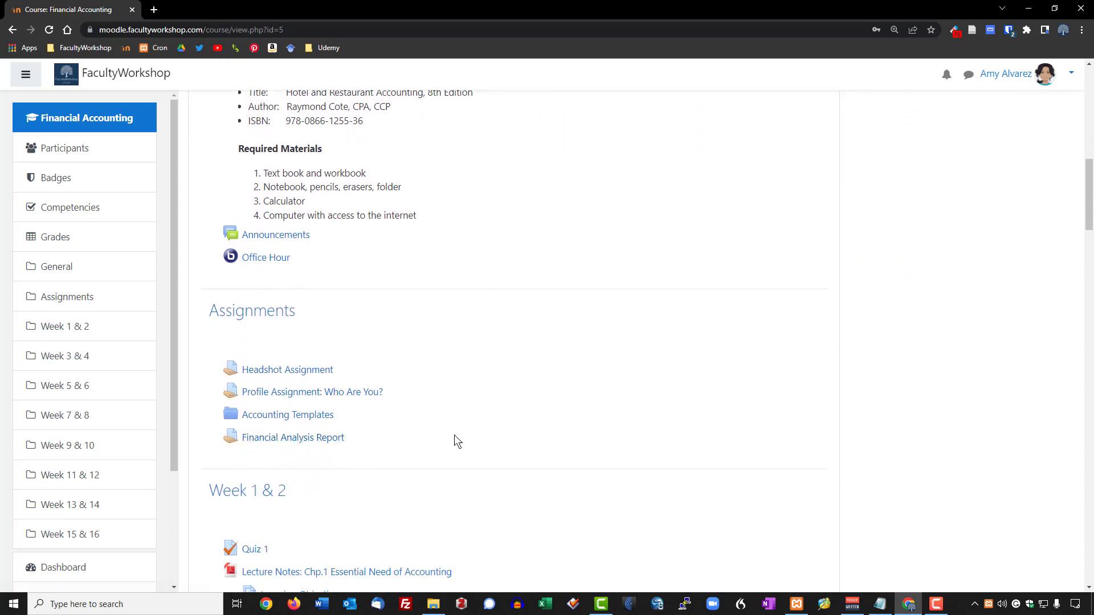
scroll(457, 434, "down", 1)
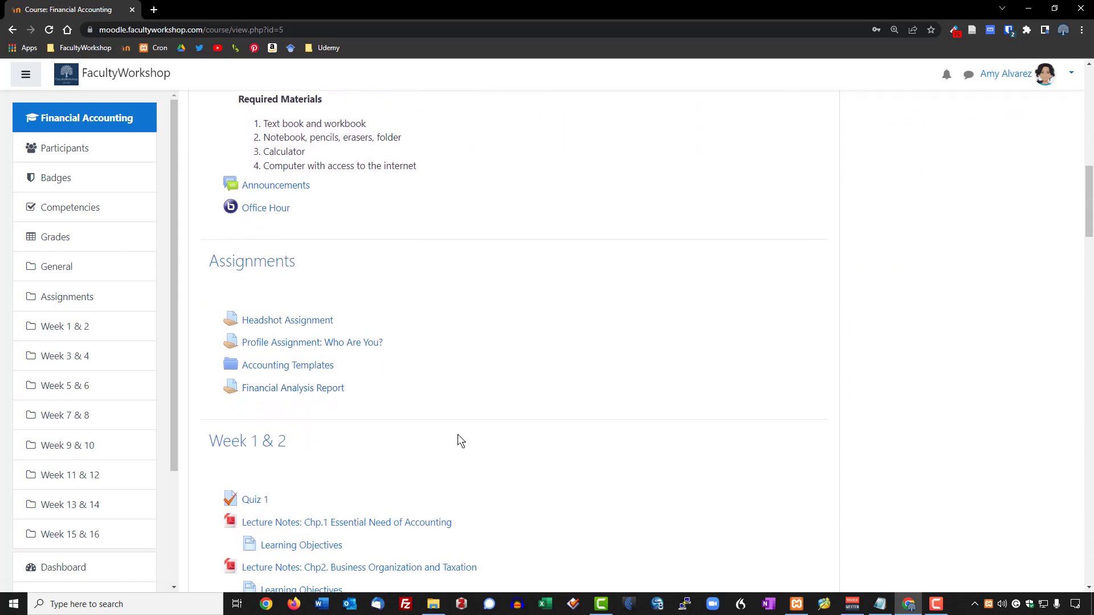
left_click(295, 382)
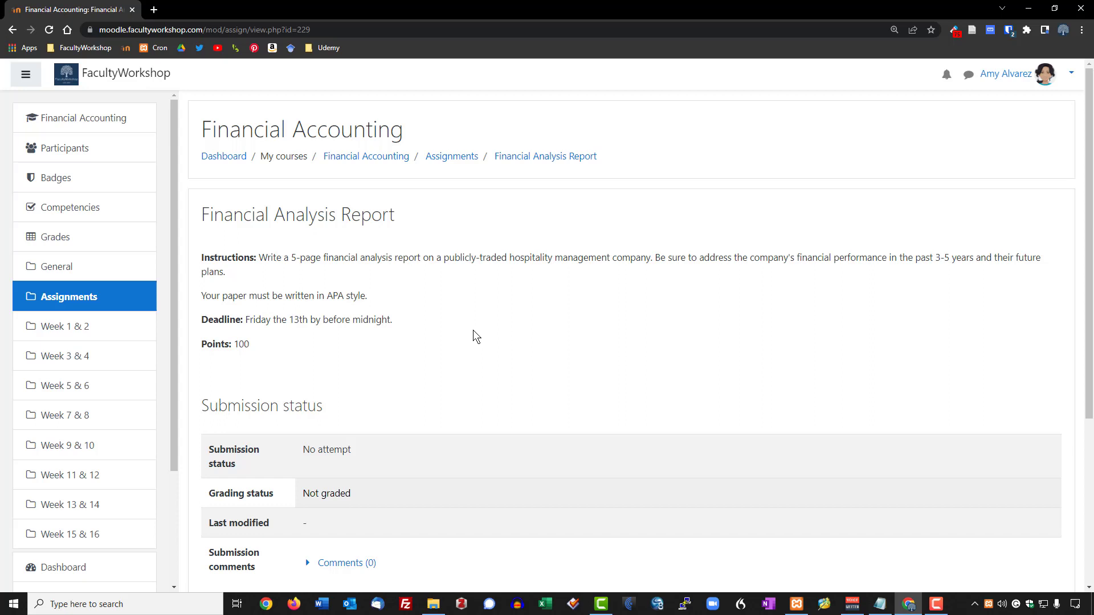
scroll(473, 331, "down", 2)
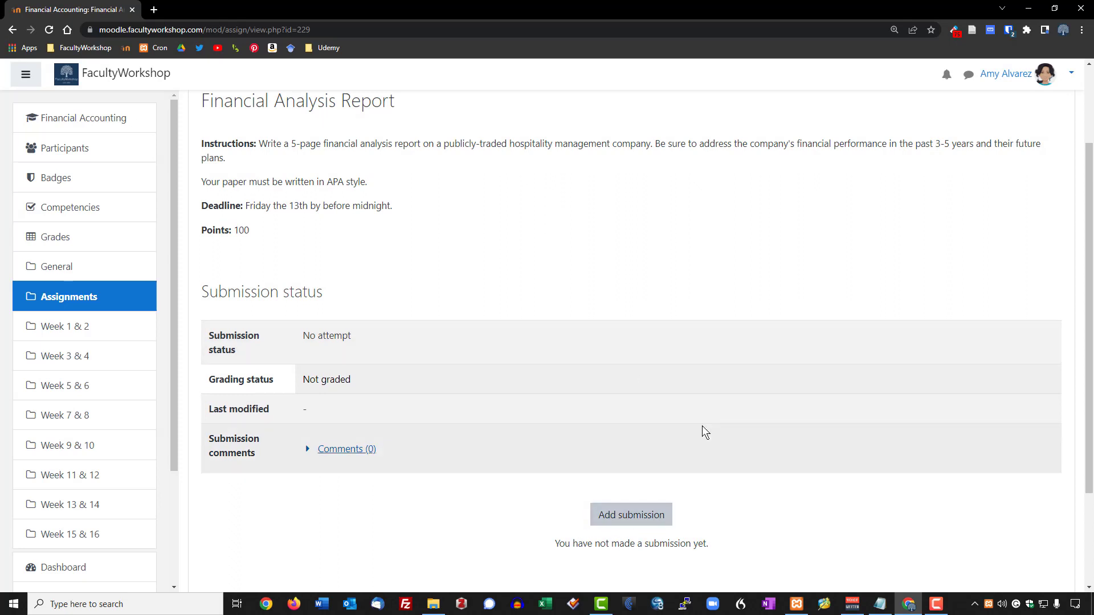
scroll(707, 421, "down", 3)
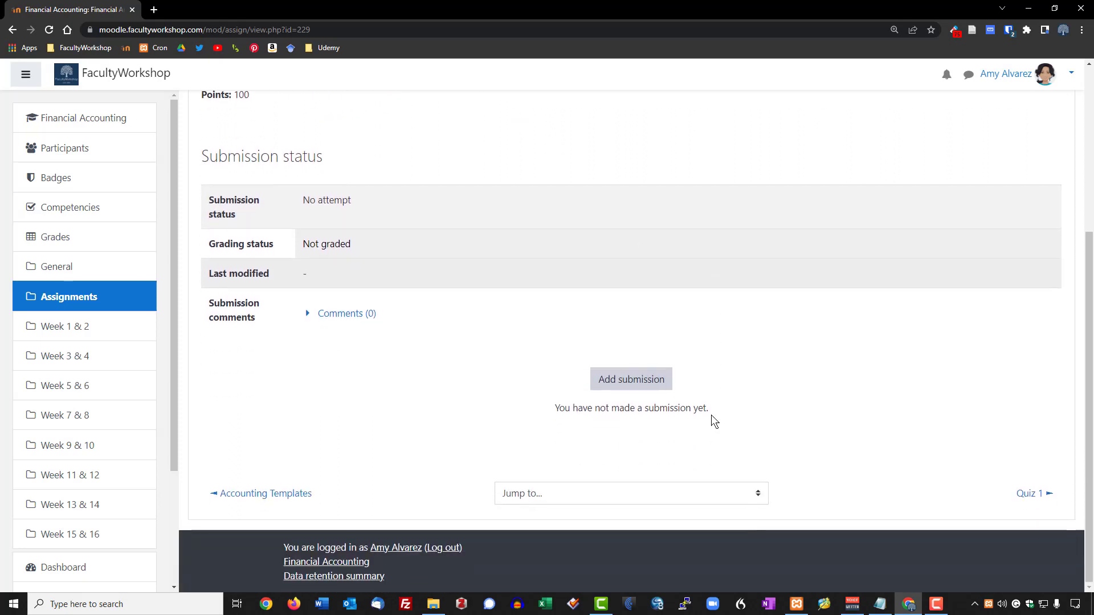
Upload FinancialAnalysisPaper-LazyBear.pdf as the assignment submission and save it.
left_click(636, 384)
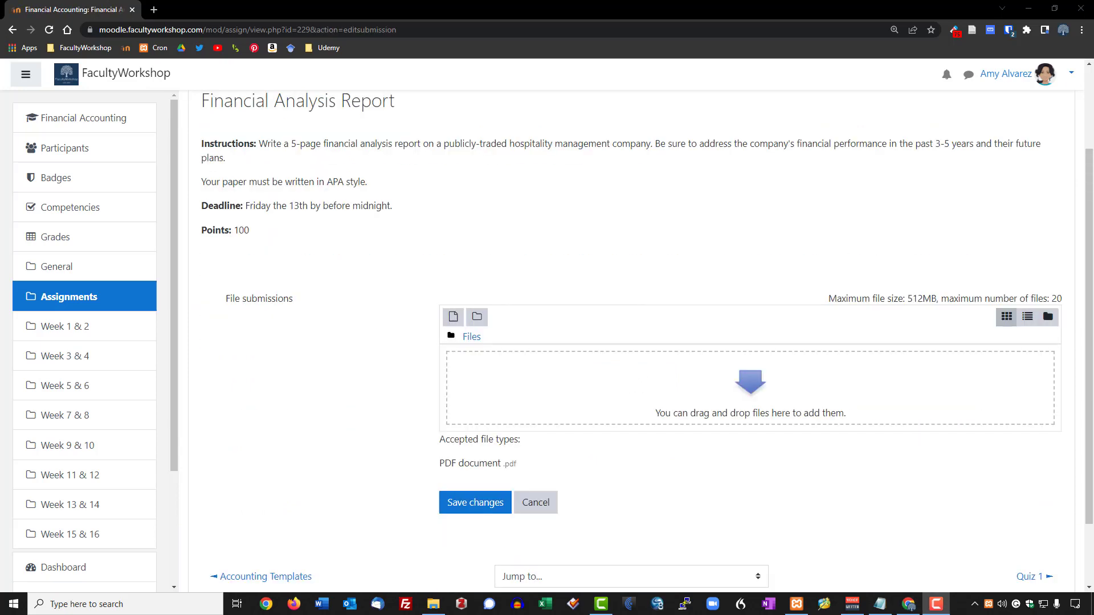
left_click_drag(1091, 85, 613, 390)
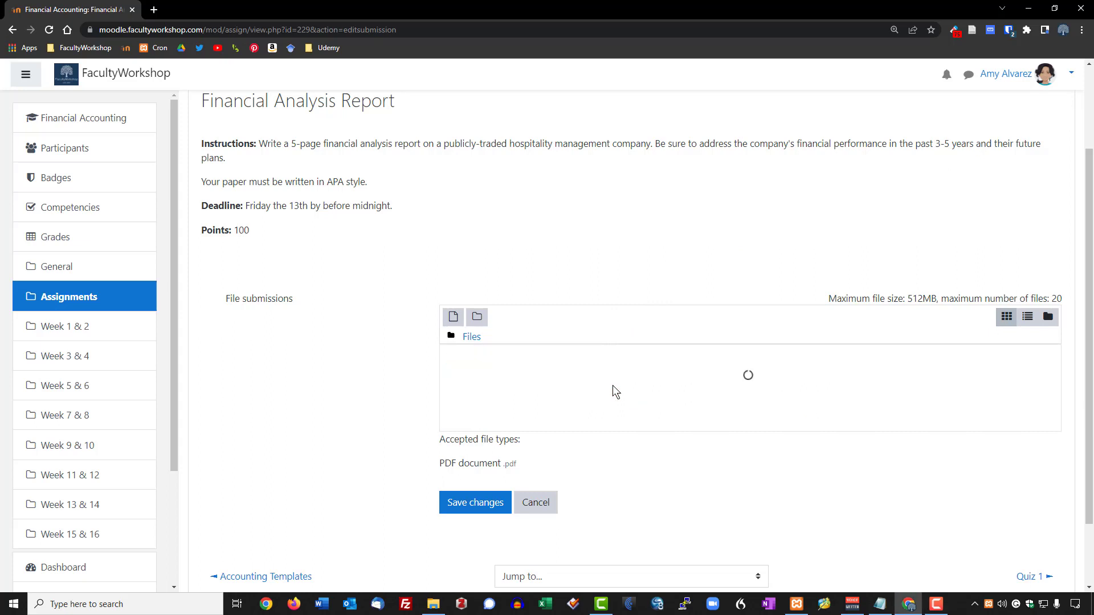
scroll(623, 461, "down", 1)
scroll(624, 460, "down", 1)
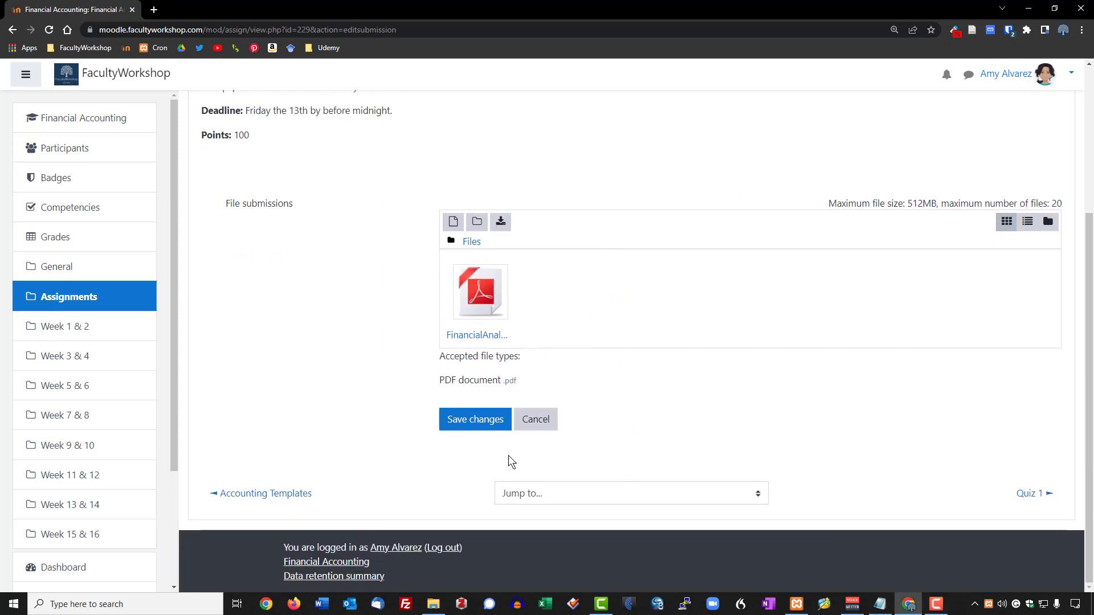
left_click(483, 424)
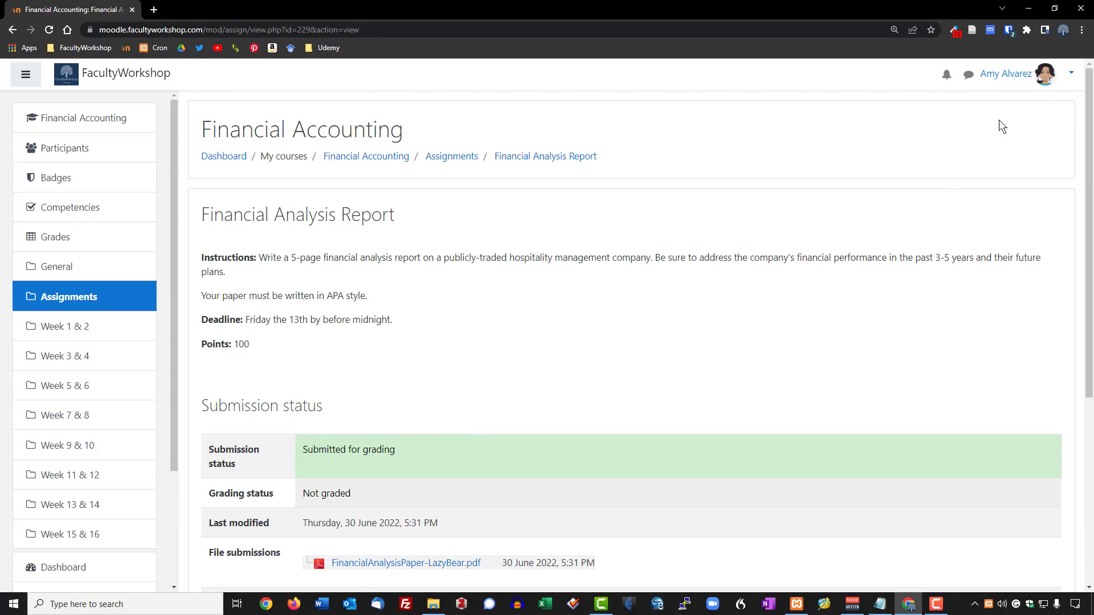
Log out of the student account and, as the teacher, open Financial Analysis Report's grading summary.
left_click(1071, 74)
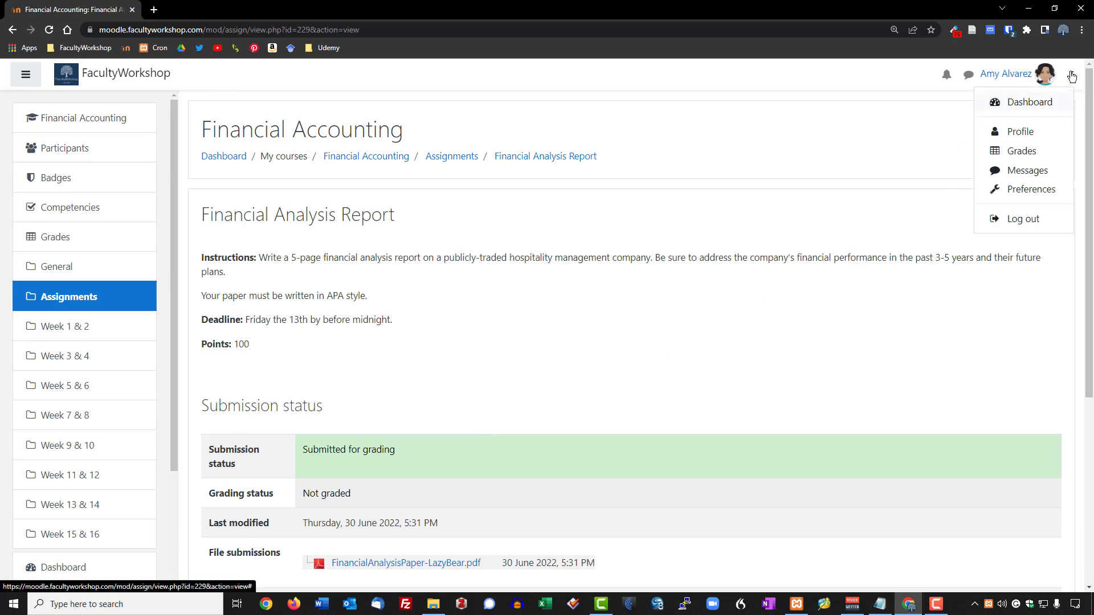
left_click(1025, 220)
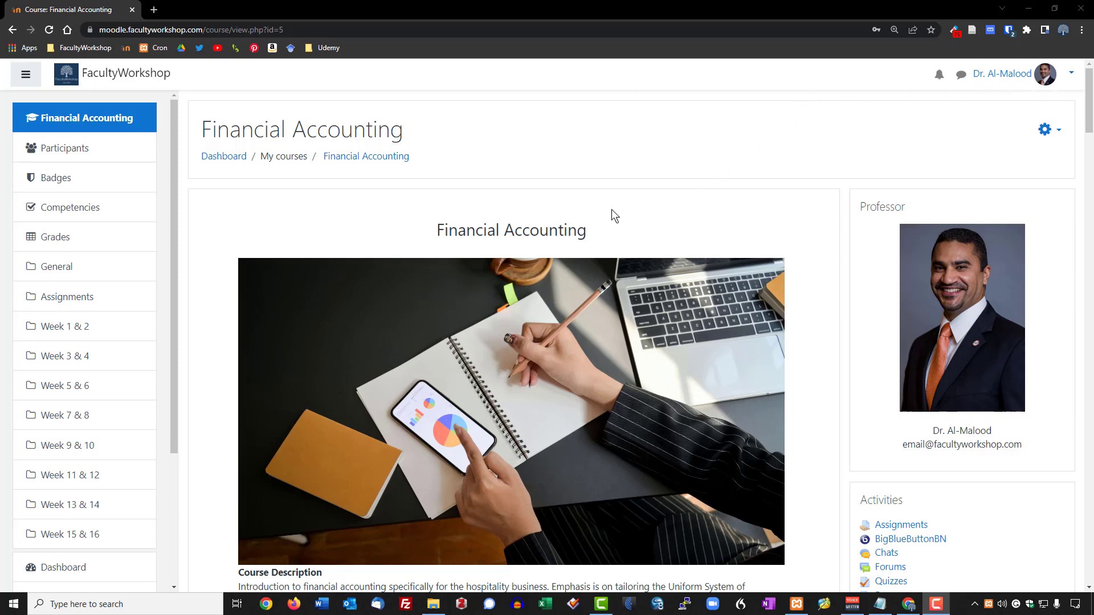
scroll(612, 215, "down", 5)
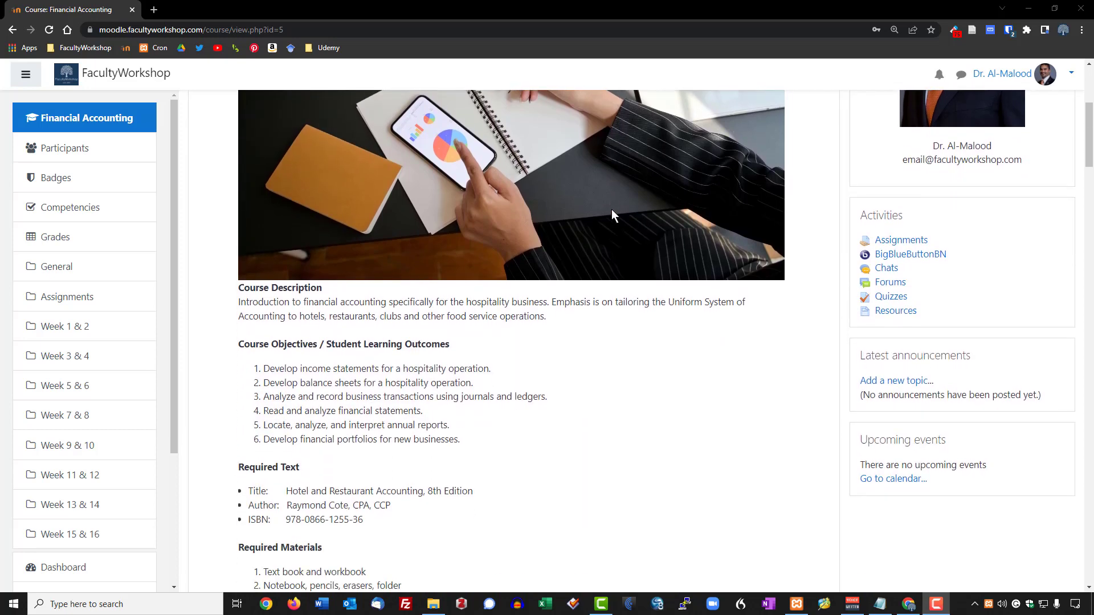
scroll(611, 214, "down", 4)
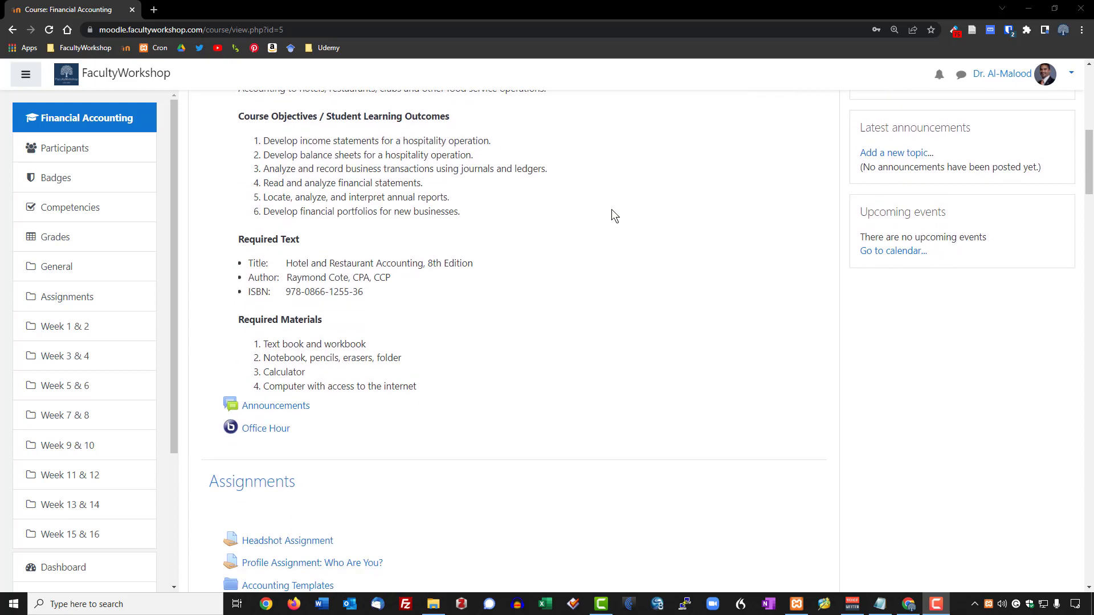
scroll(611, 215, "down", 2)
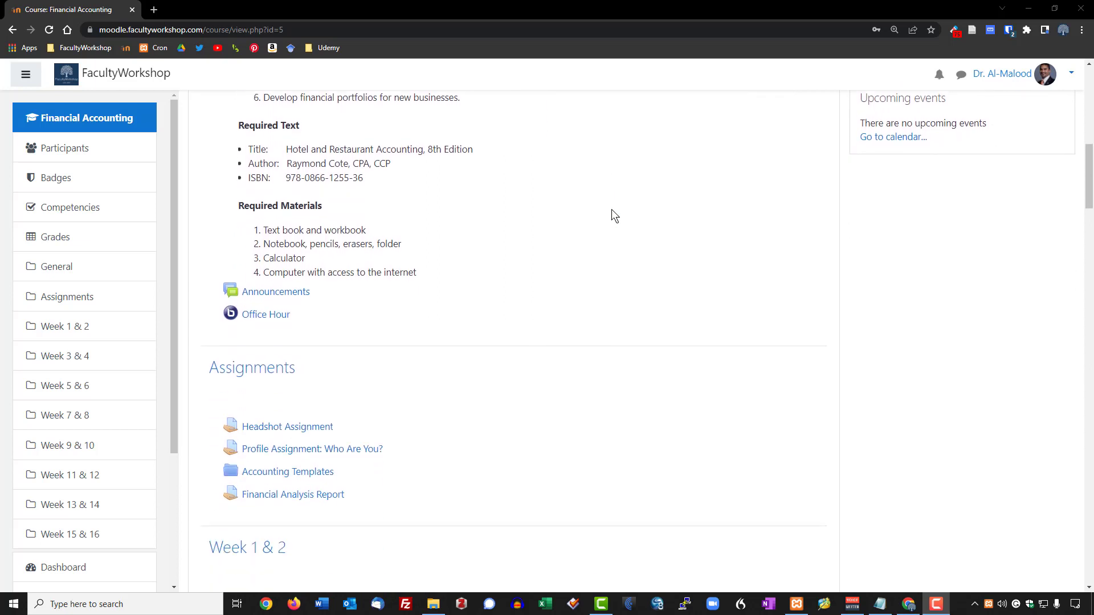
scroll(611, 210, "down", 2)
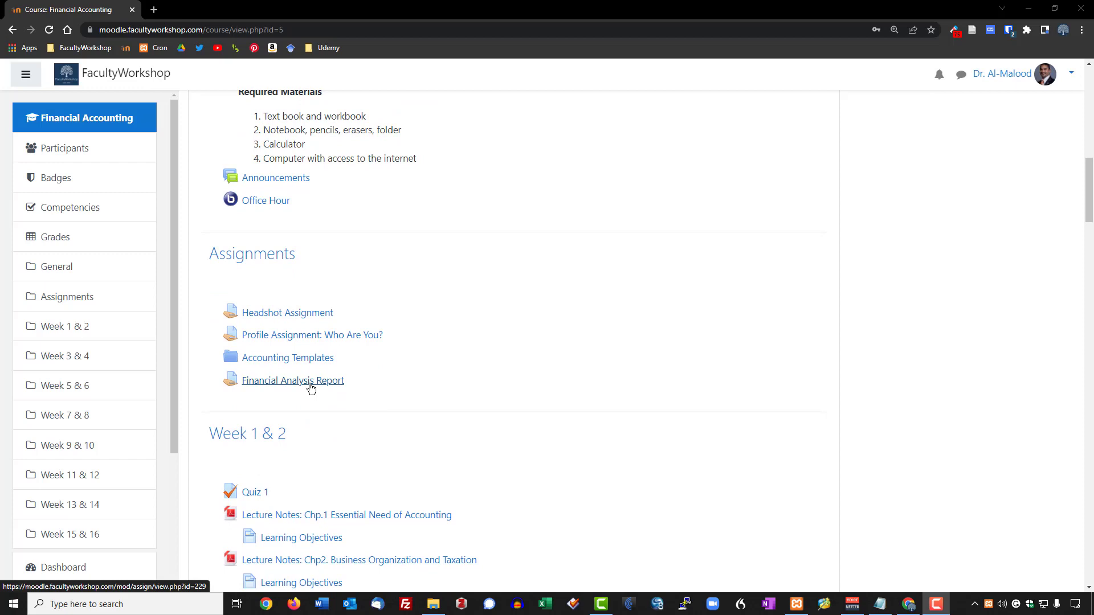
left_click(310, 387)
scroll(582, 343, "down", 3)
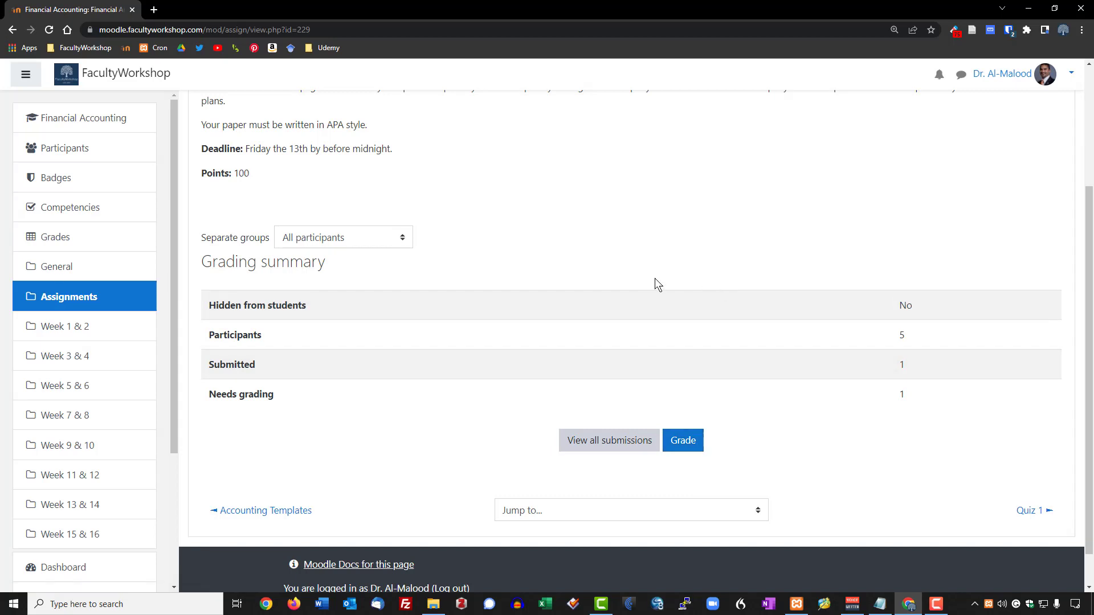
scroll(604, 278, "up", 2)
scroll(554, 278, "down", 3)
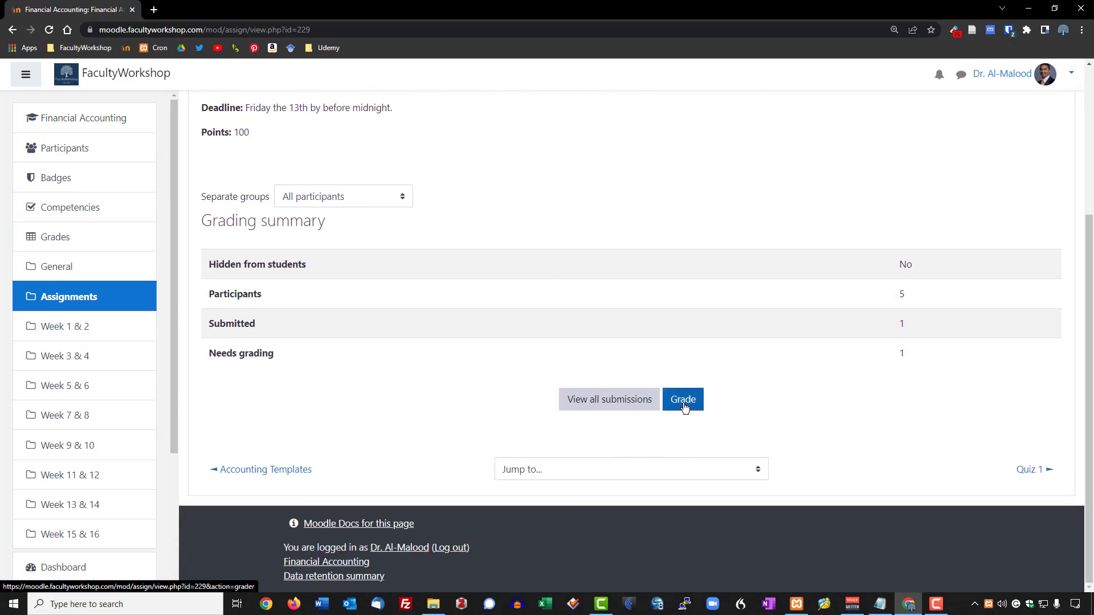
Open the grader for the submitted 8-page PDF, checking the Change user student list.
left_click(684, 400)
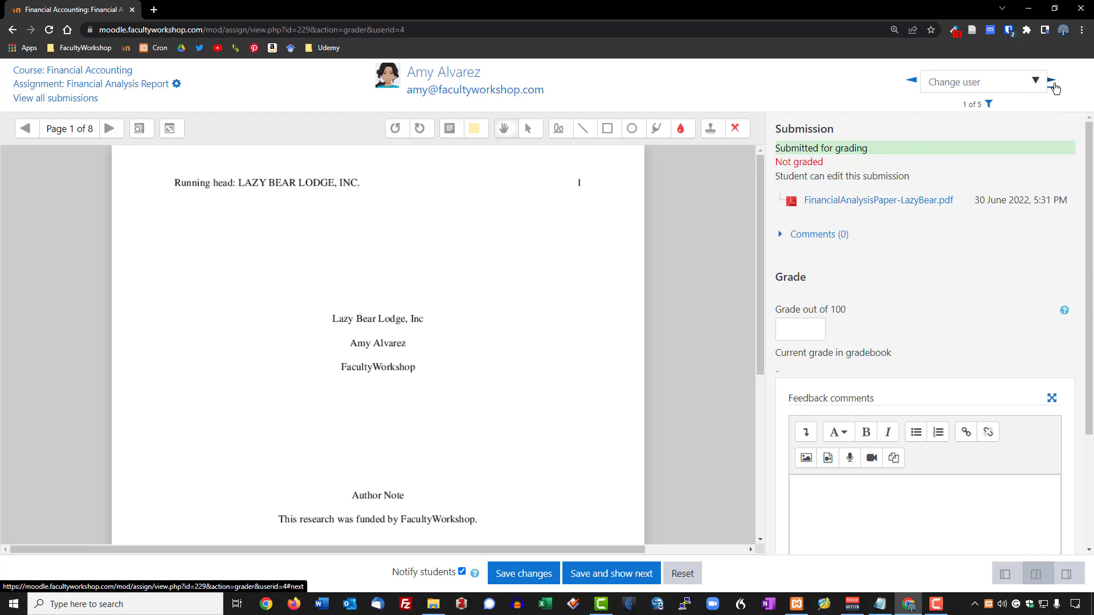
left_click(1036, 81)
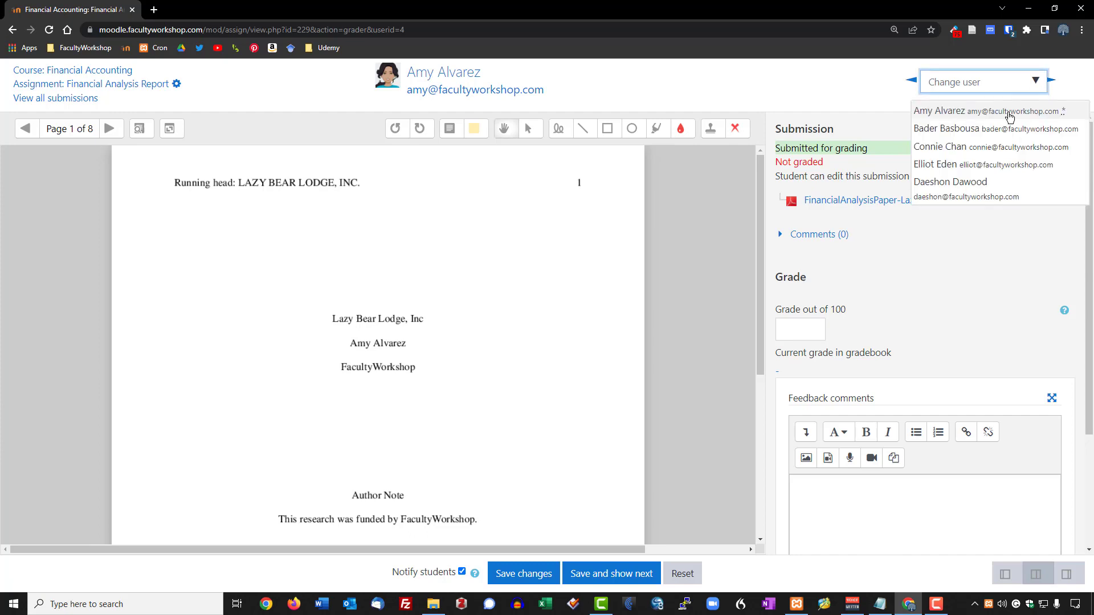
left_click(843, 92)
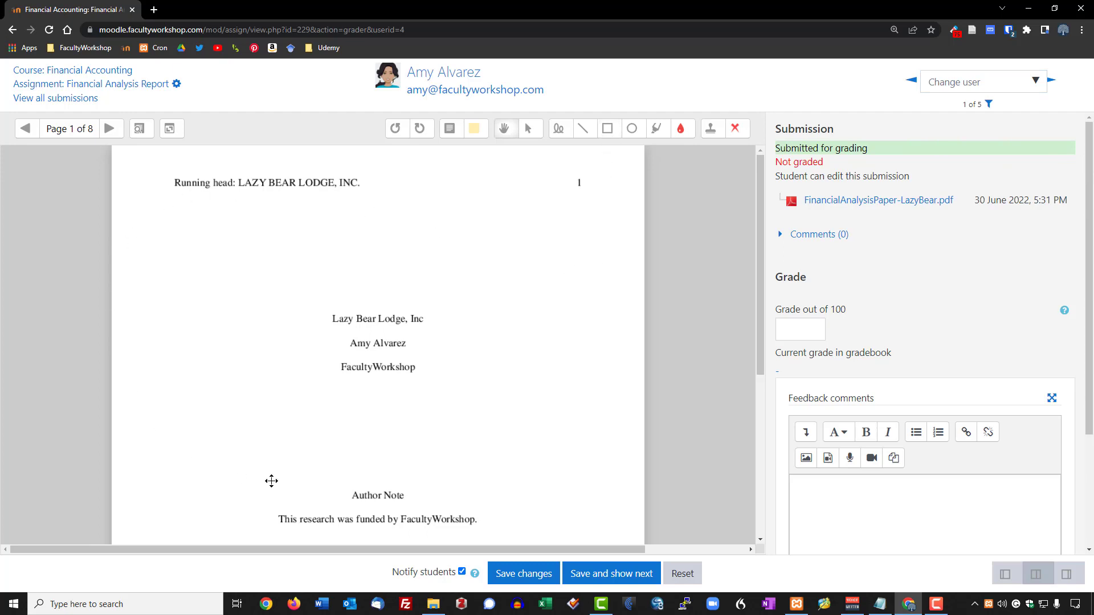
left_click_drag(760, 209, 734, 245)
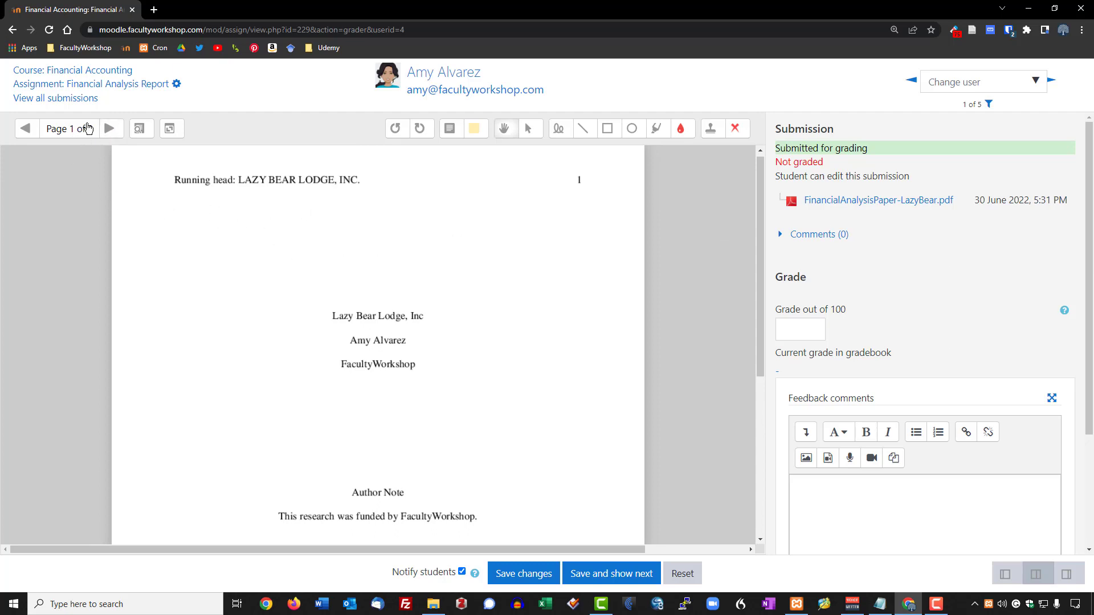
left_click(110, 130)
left_click(110, 130)
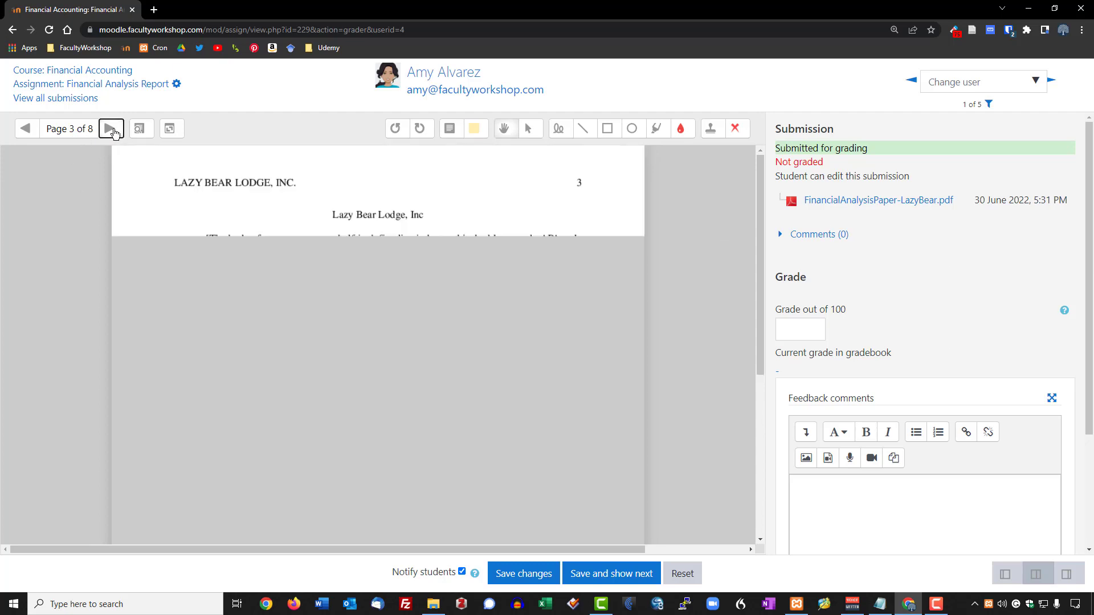
left_click(110, 129)
left_click(112, 130)
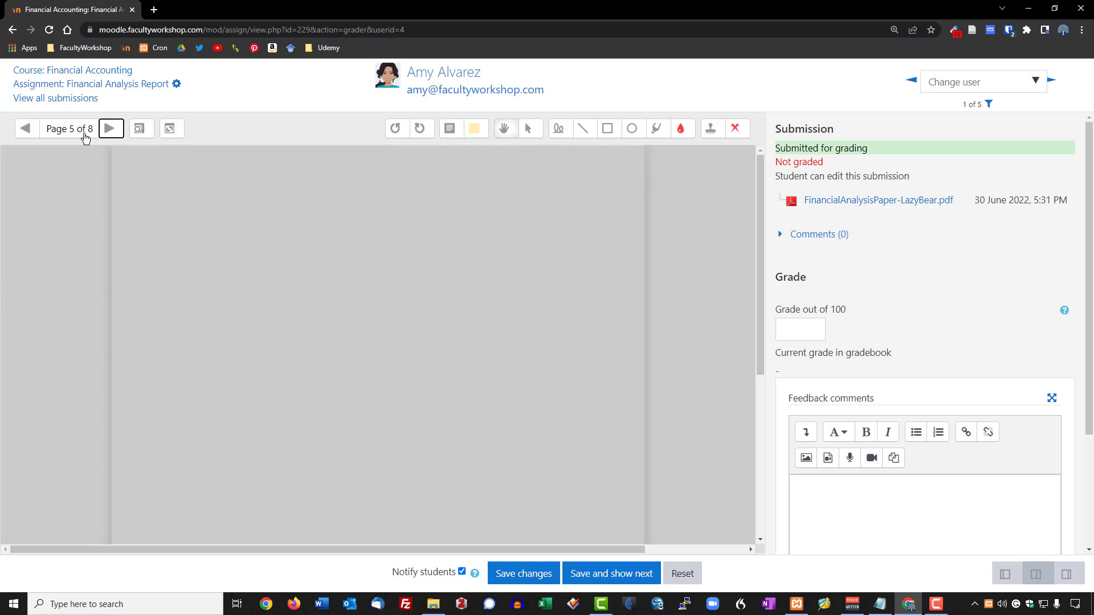
left_click(24, 131)
left_click(25, 131)
left_click(24, 131)
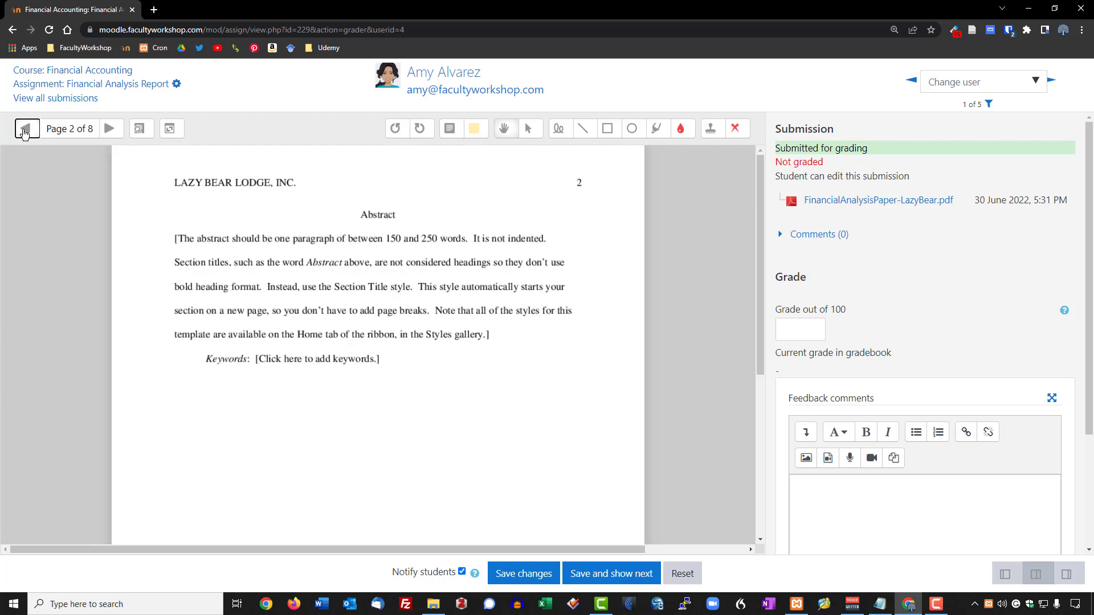
left_click(24, 131)
scroll(205, 299, "down", 2)
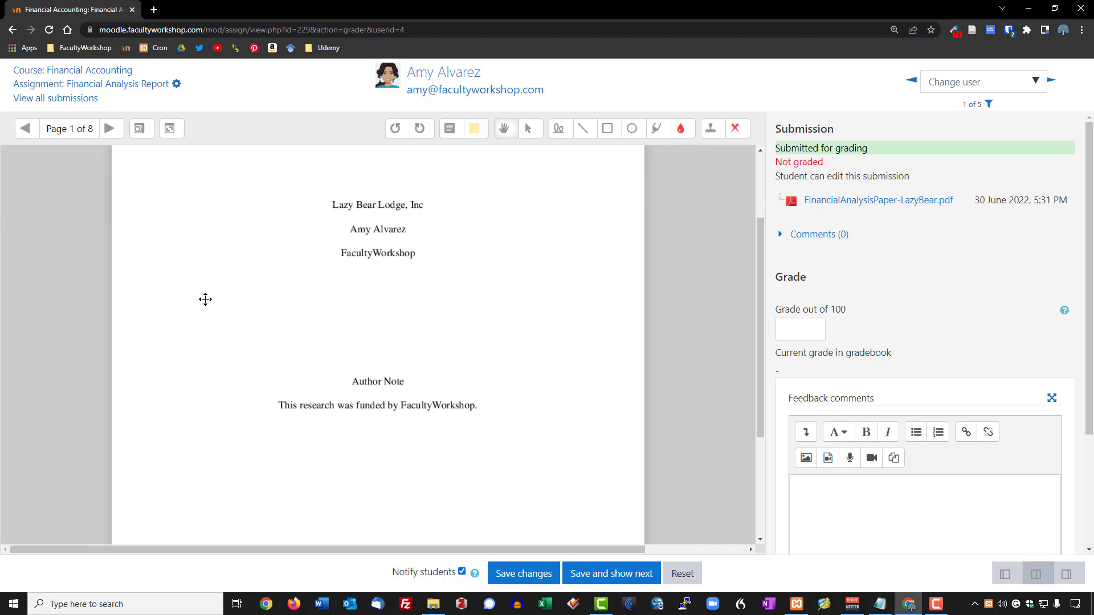
scroll(205, 299, "up", 2)
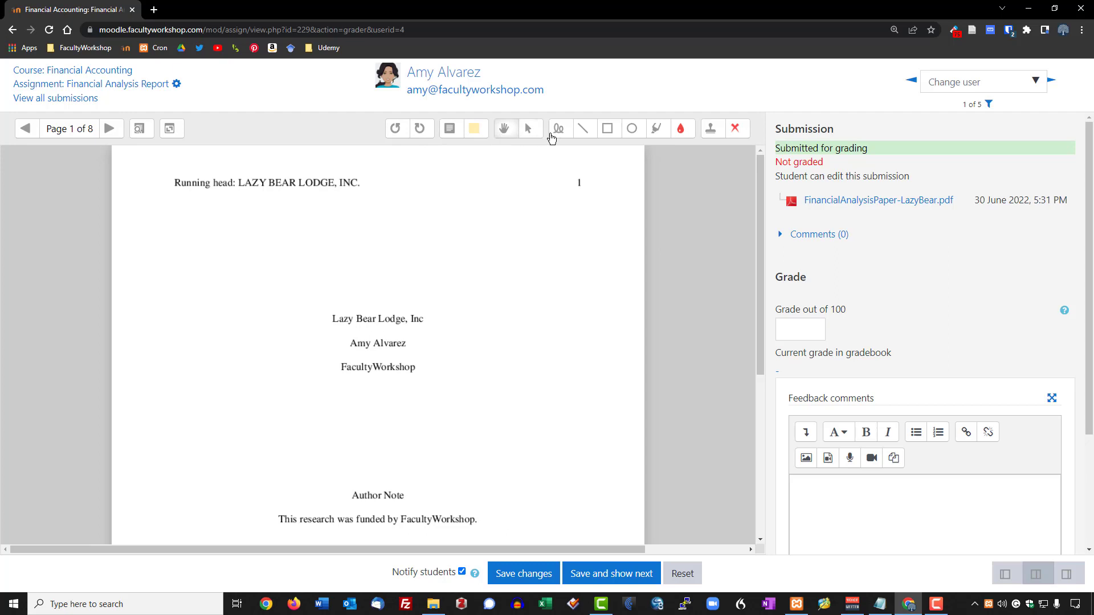
Highlight 'Lazy Bear Lodge' in the page-1 title and add a yellow comment 'The title is catchy!!'.
left_click(657, 129)
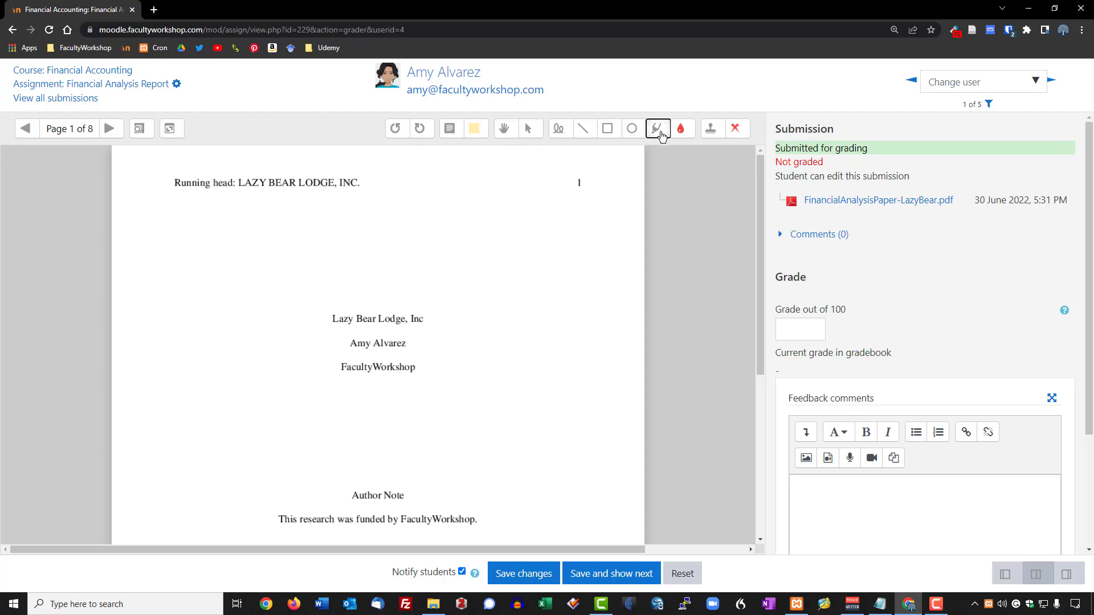
left_click_drag(325, 316, 447, 316)
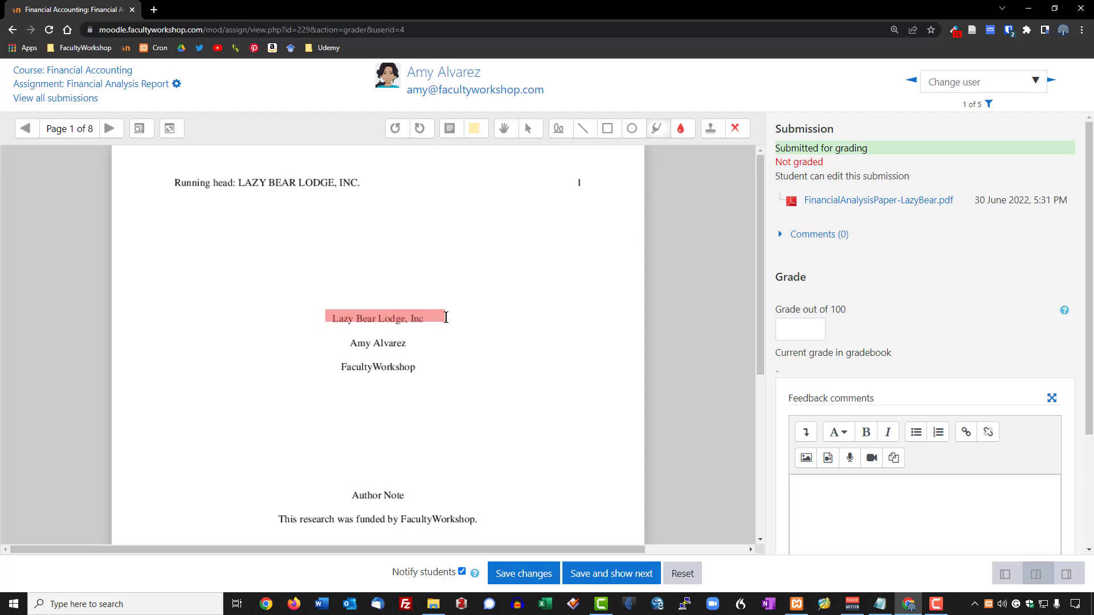
left_click(475, 140)
left_click(480, 210)
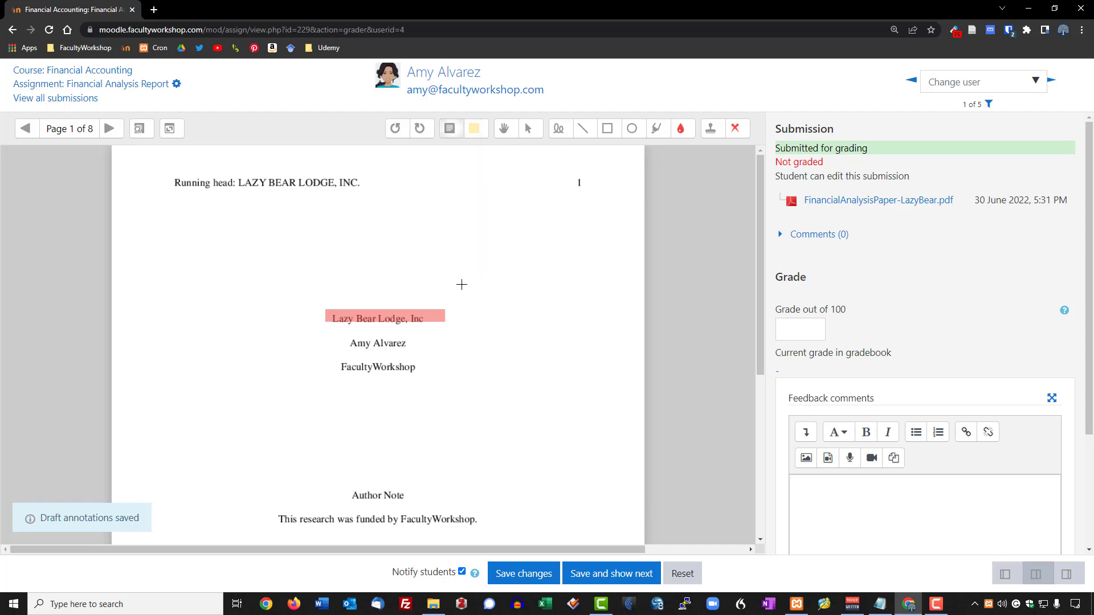
left_click_drag(462, 284, 577, 362)
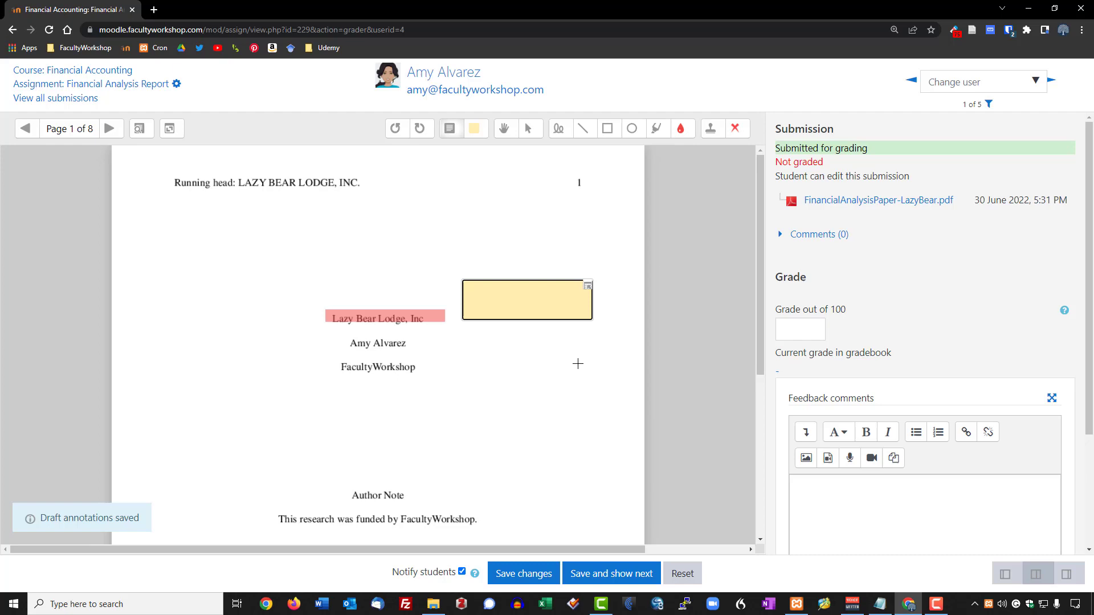
type("The title is ctachy")
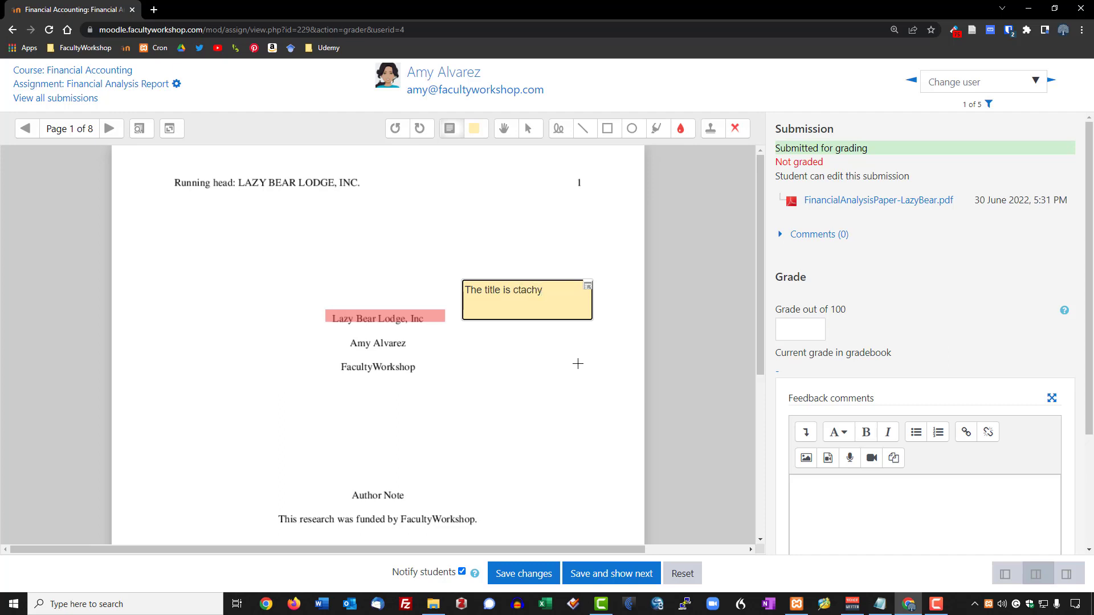
key("BackSpace")
key("BackSpace")
key("BackSpace")
key("BackSpace")
key("BackSpace")
type("ca")
key("BackSpace")
key("BackSpace")
type("atchy!!")
left_click(567, 399)
scroll(504, 425, "down", 5)
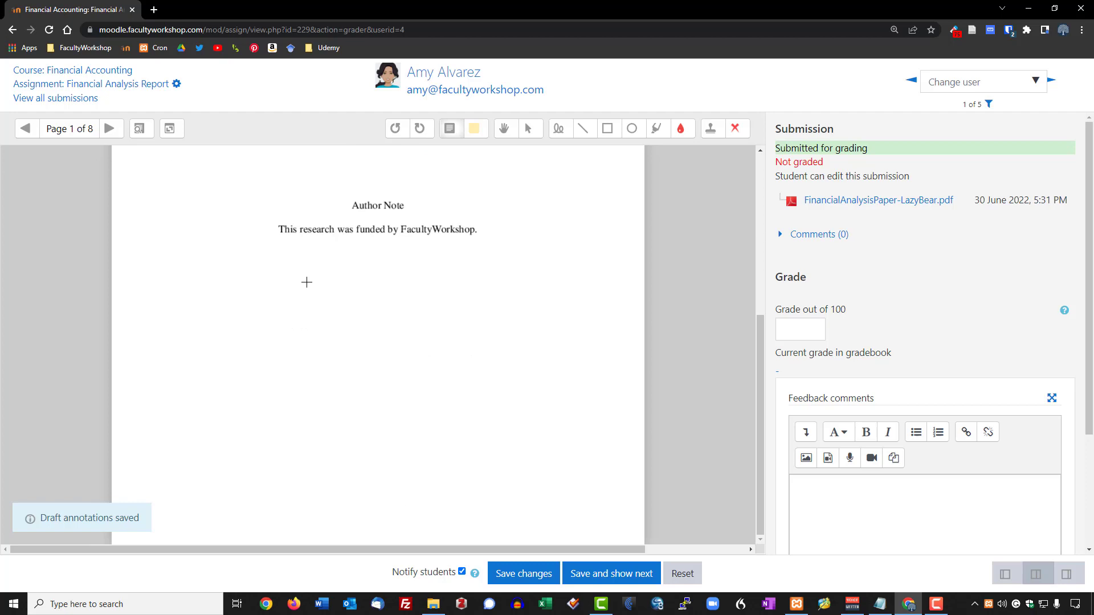
On page 2, highlight an abstract phrase and comment 'This is a typo. Please proof read before submitting'.
left_click(110, 128)
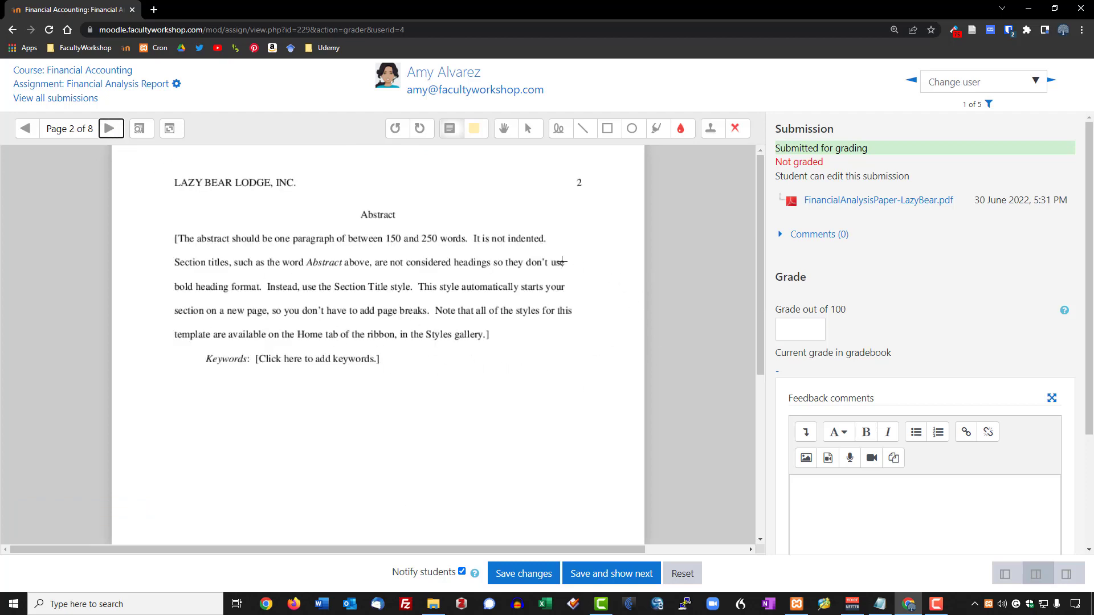
left_click(658, 128)
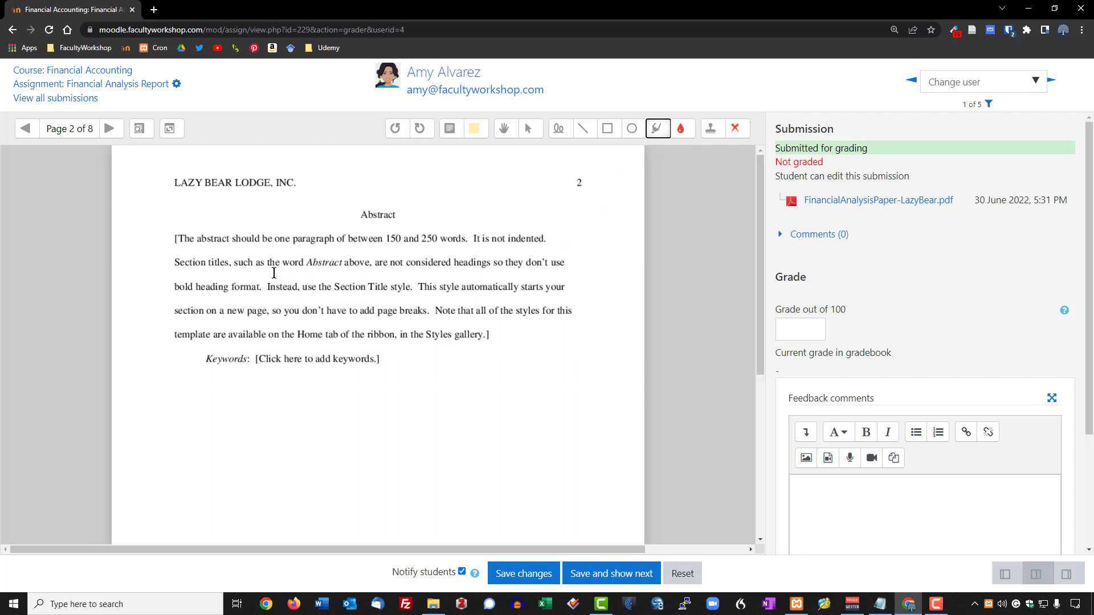
left_click_drag(311, 262, 465, 263)
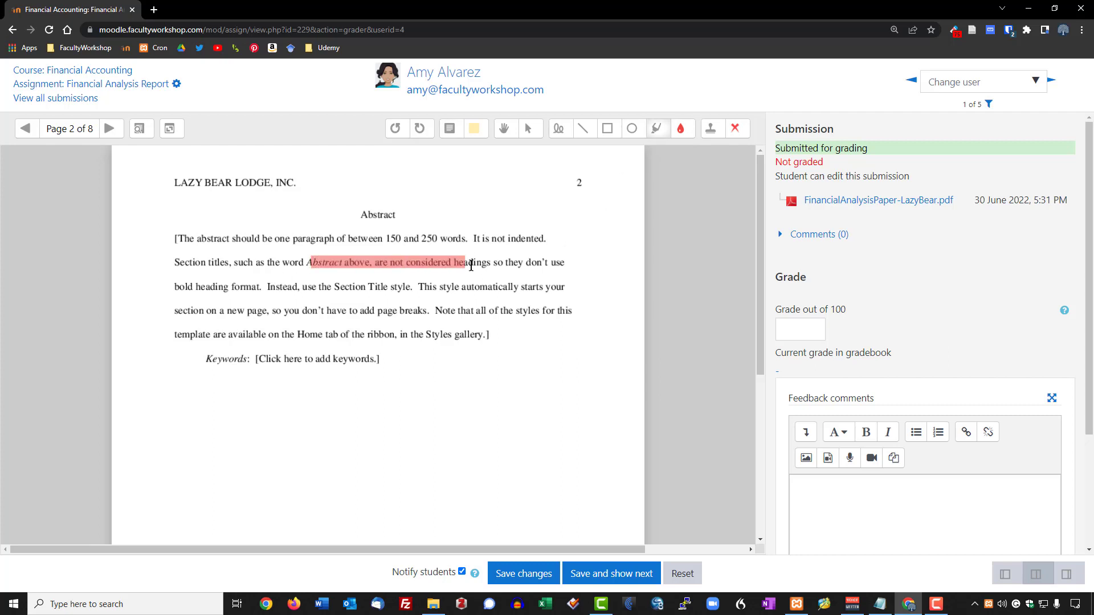
left_click(452, 129)
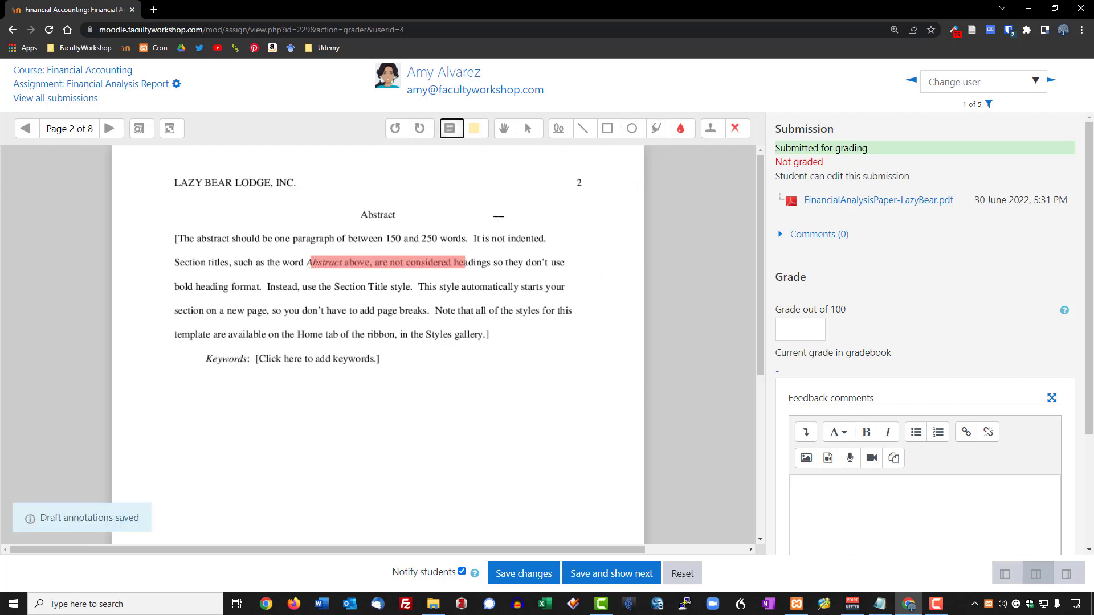
left_click_drag(571, 229, 633, 299)
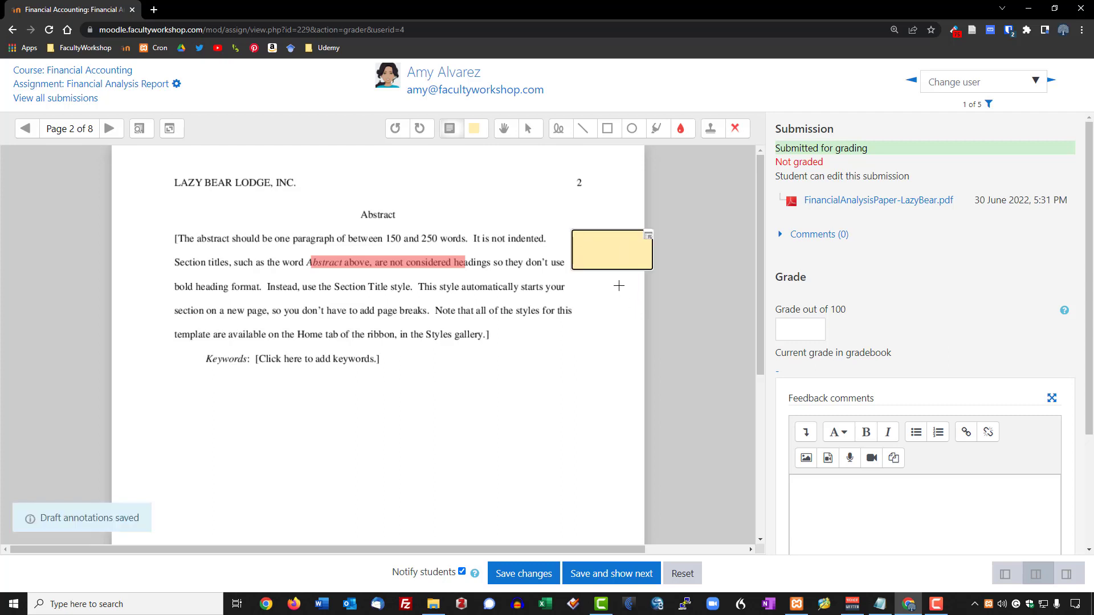
type("This is a typo")
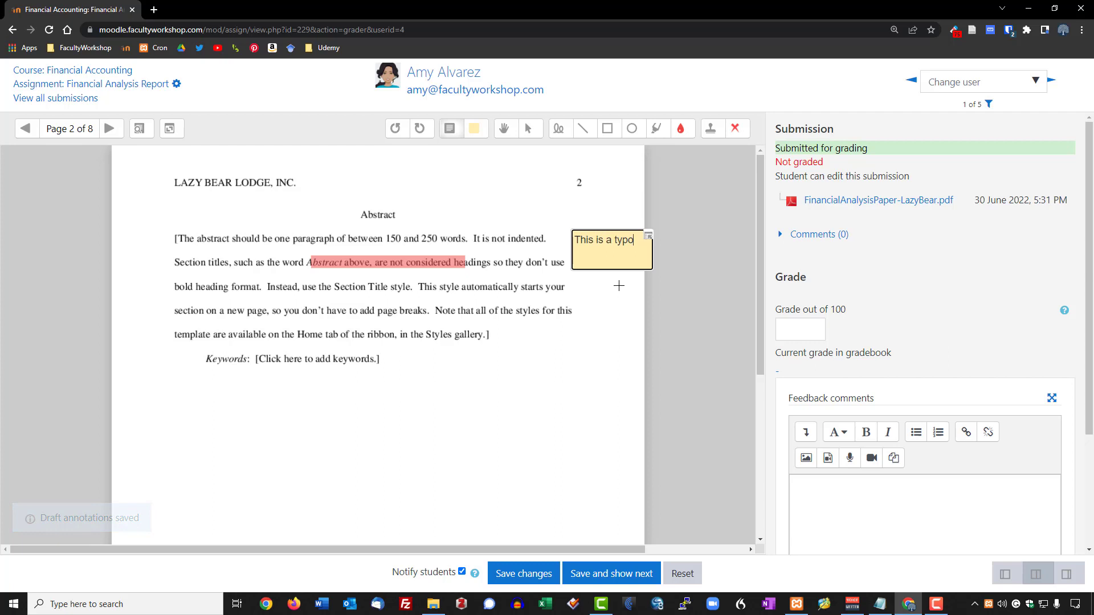
type(". Please")
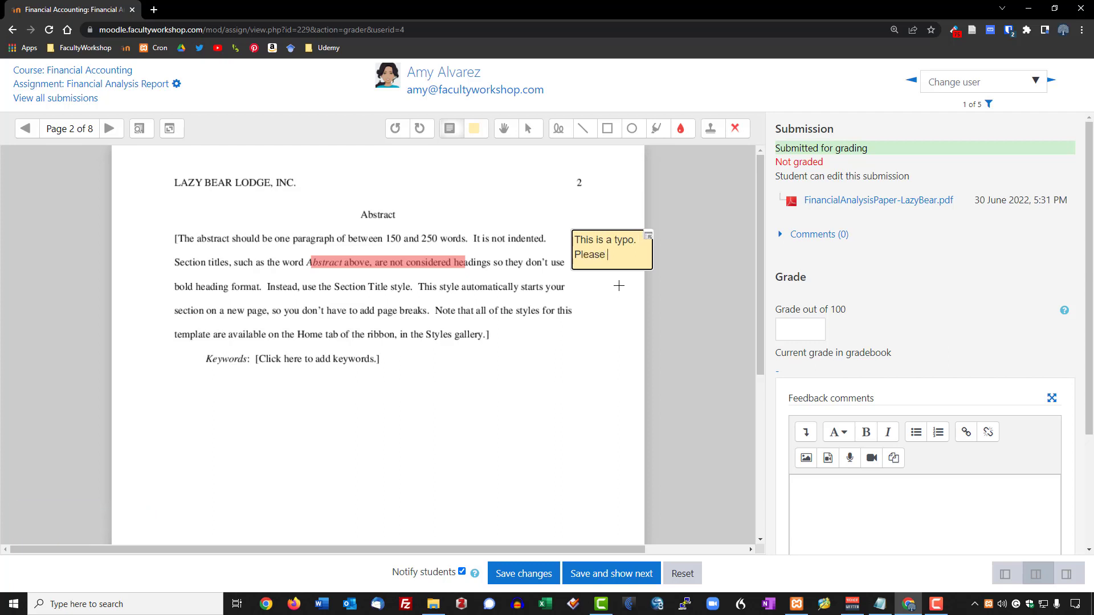
type(" proof rea")
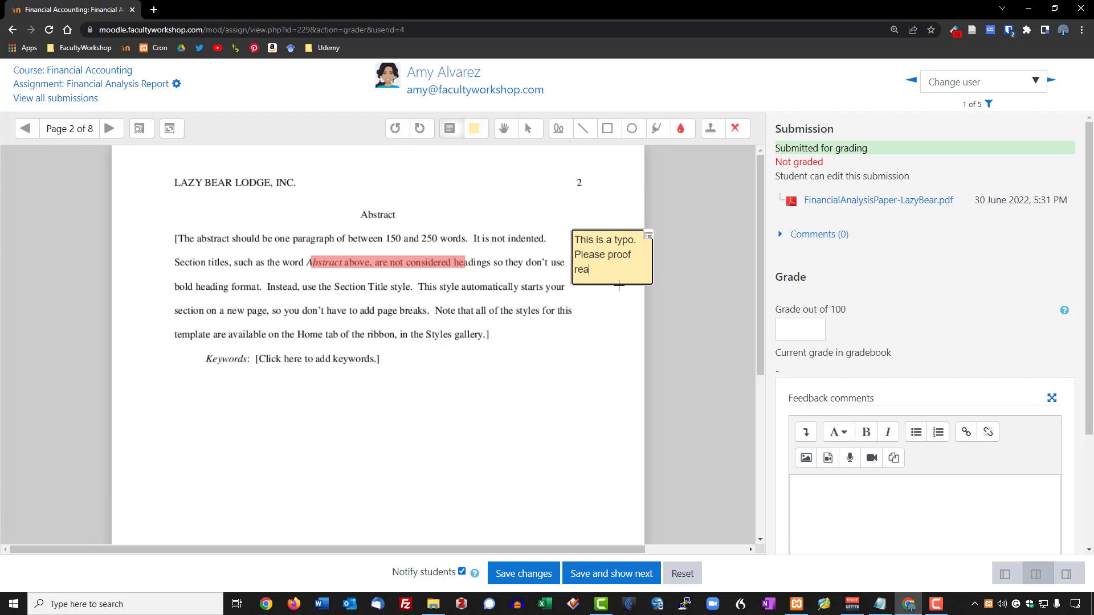
type("d before subm")
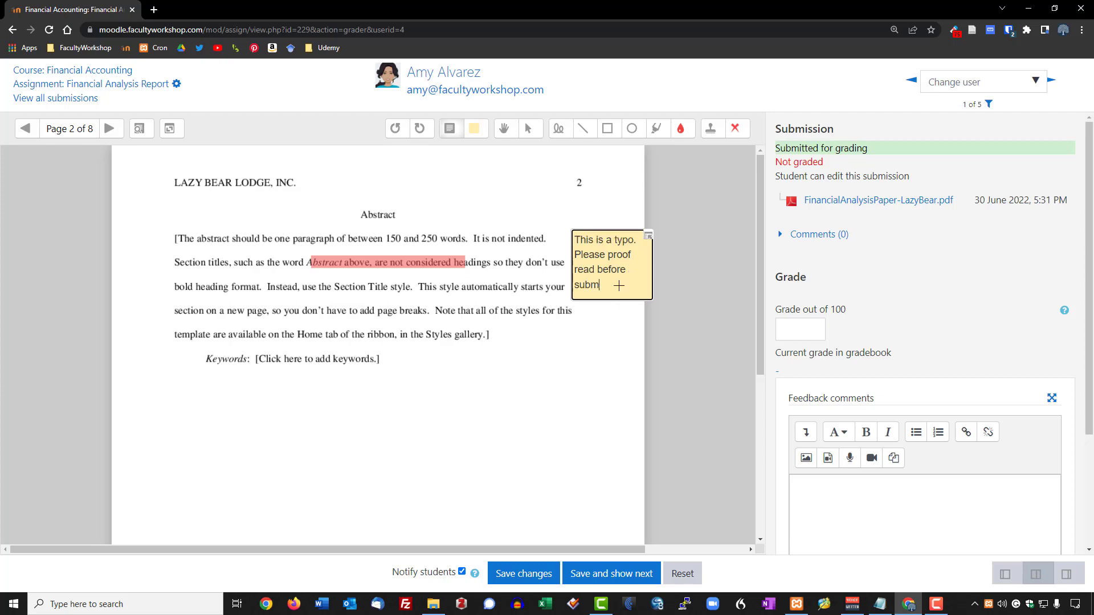
type("itting.")
left_click(539, 348)
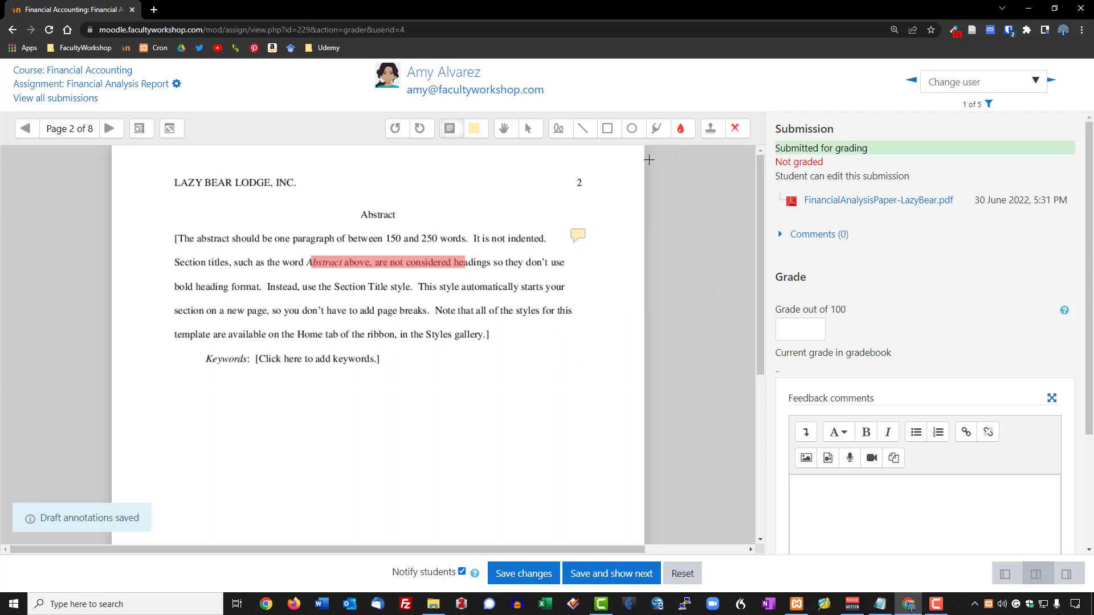
Underline a line of the abstract with a red straight line.
left_click(582, 130)
left_click_drag(285, 326, 565, 325)
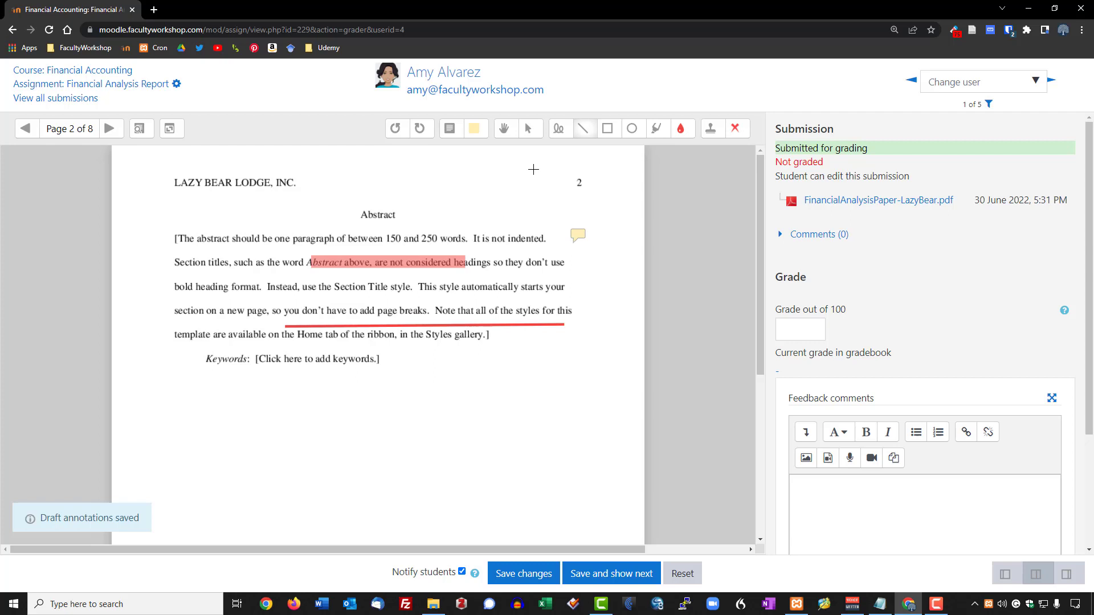
left_click(528, 129)
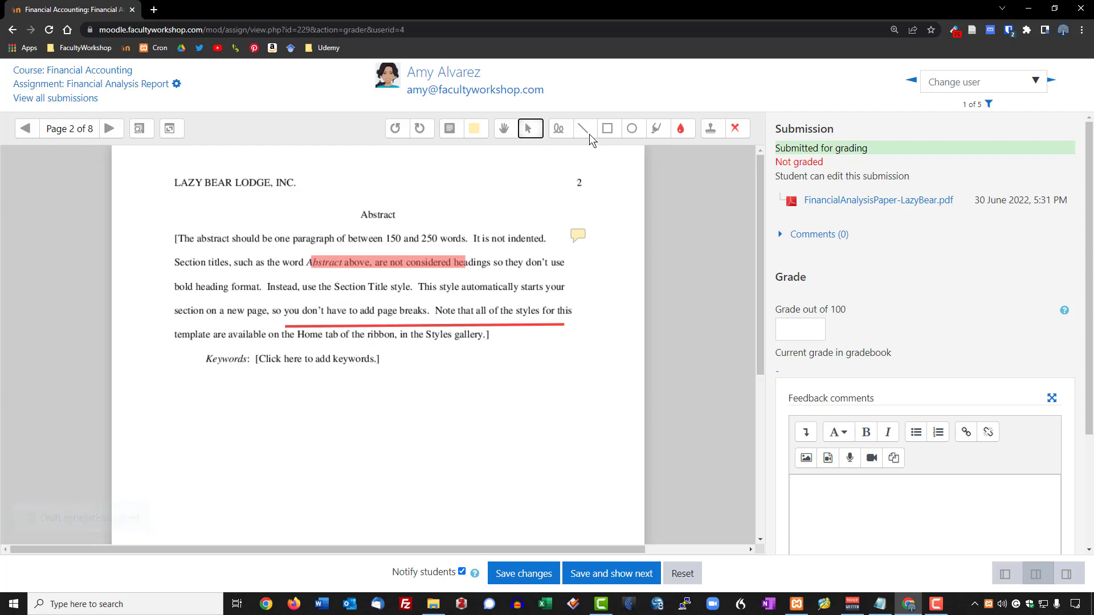
Draw a red rectangle around the abstract paragraph and keywords.
left_click(606, 130)
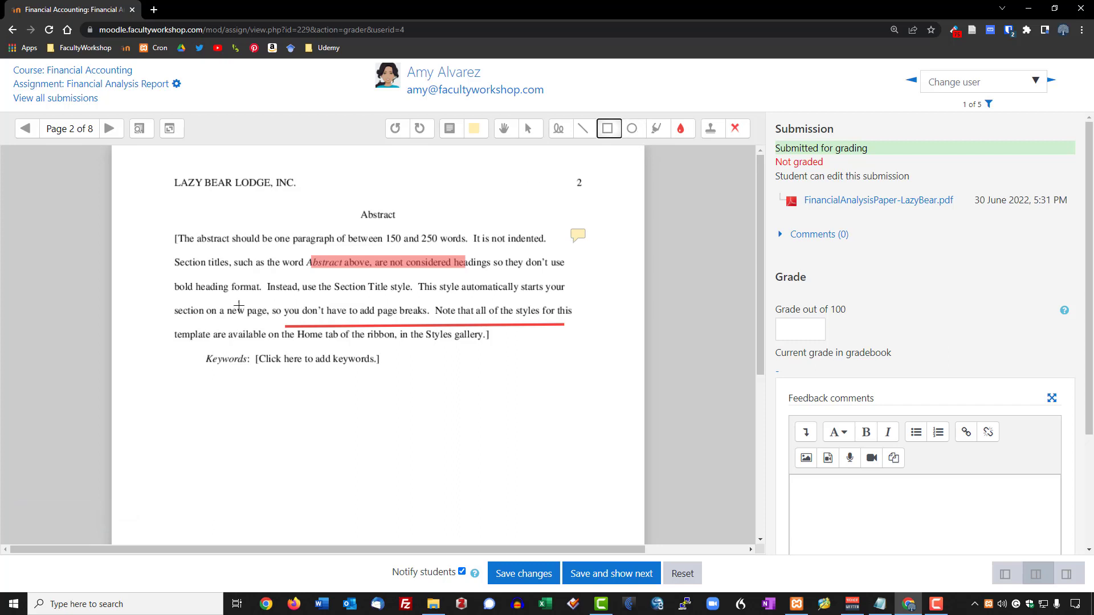
mouse_move(156, 221)
left_mouse_down()
mouse_move(268, 332)
mouse_move(587, 361)
mouse_move(596, 383)
left_mouse_up()
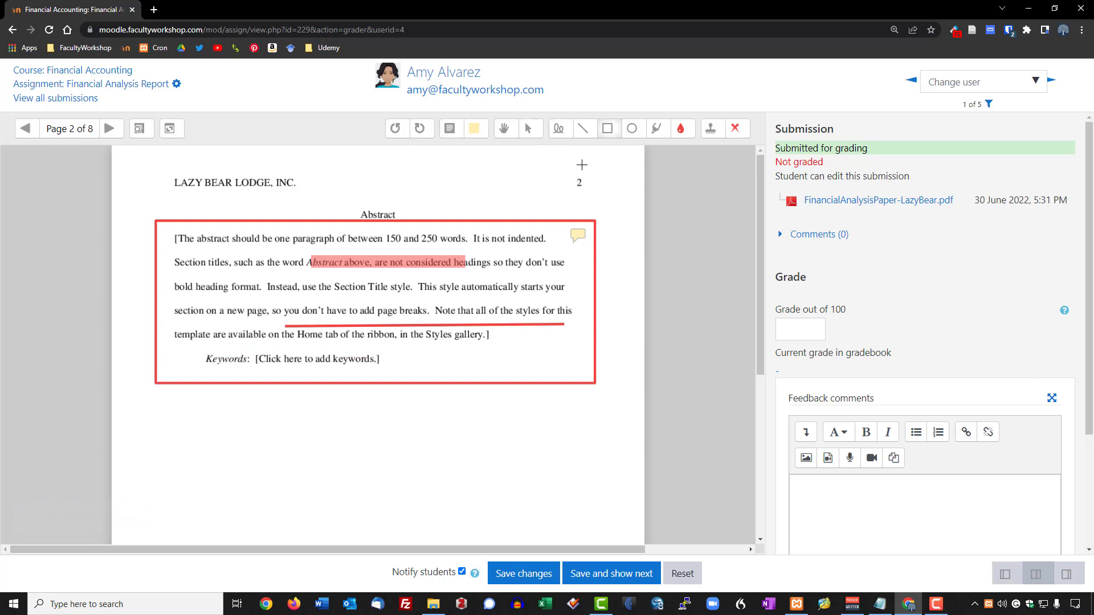
scroll(506, 398, "down", 1)
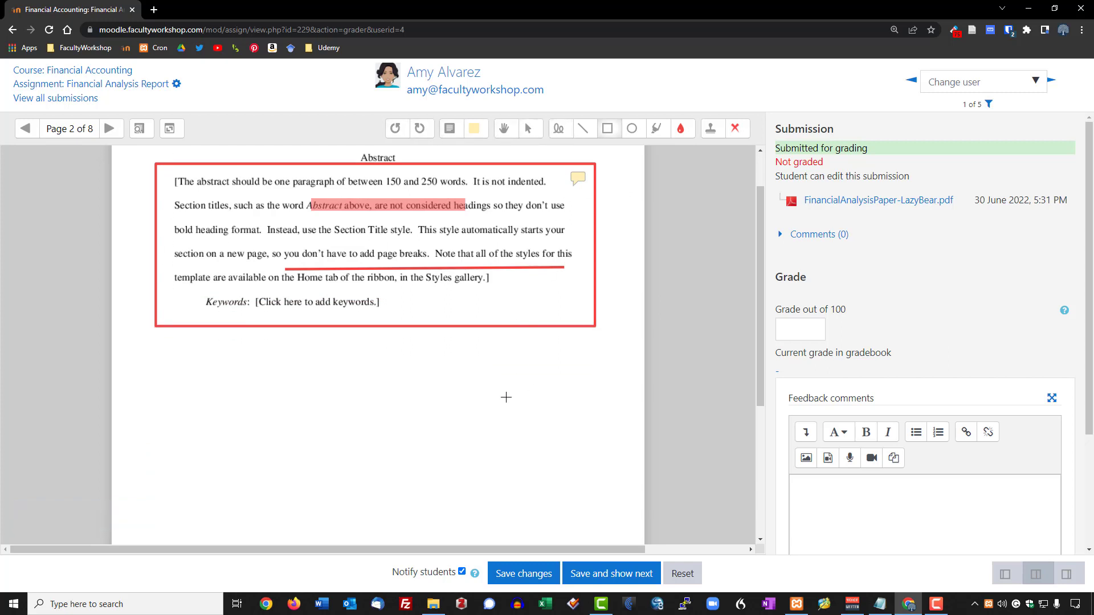
Handwrite the word 'Very' in red beneath the box.
left_click(559, 128)
mouse_move(299, 404)
left_mouse_down()
mouse_move(319, 436)
mouse_move(317, 390)
mouse_move(340, 420)
mouse_move(354, 388)
left_mouse_up()
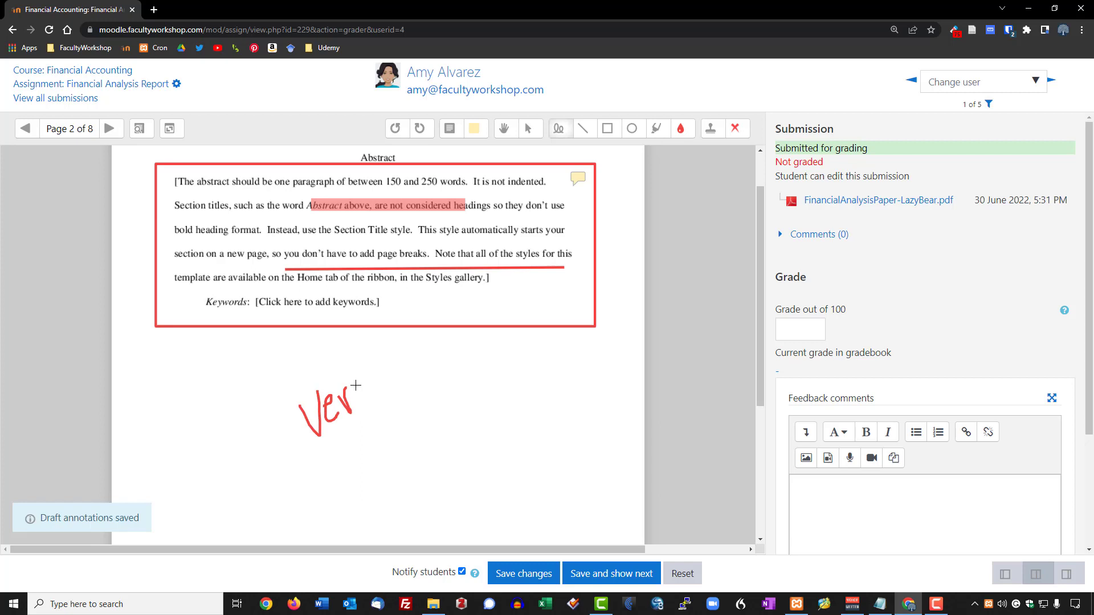
mouse_move(358, 392)
left_mouse_down()
mouse_move(371, 379)
mouse_move(382, 428)
left_mouse_up()
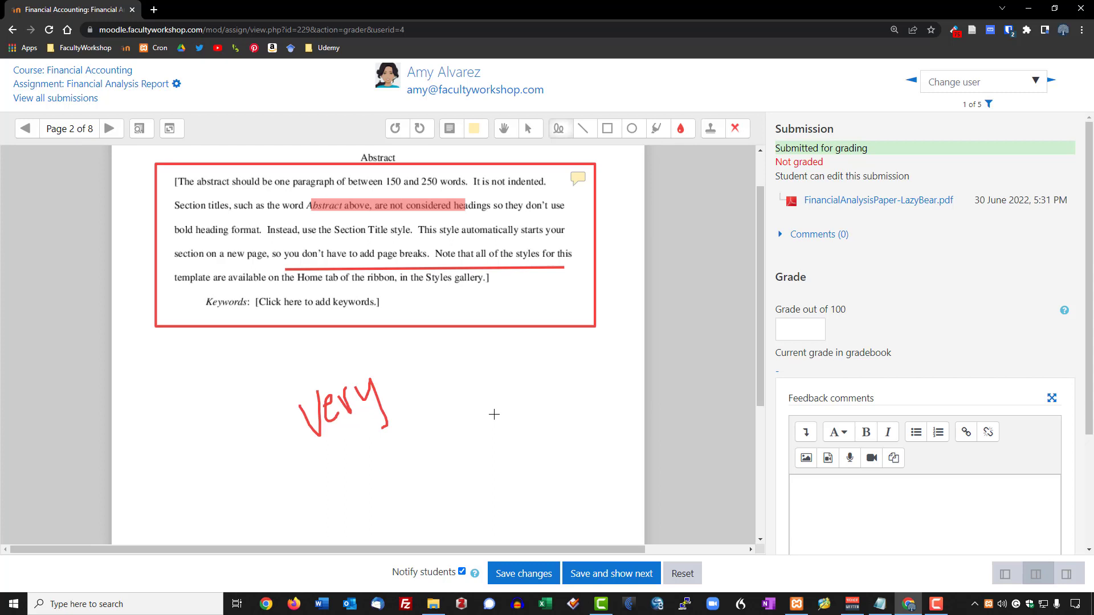
Enter a grade of 85 out of 100.
scroll(1007, 292, "down", 3)
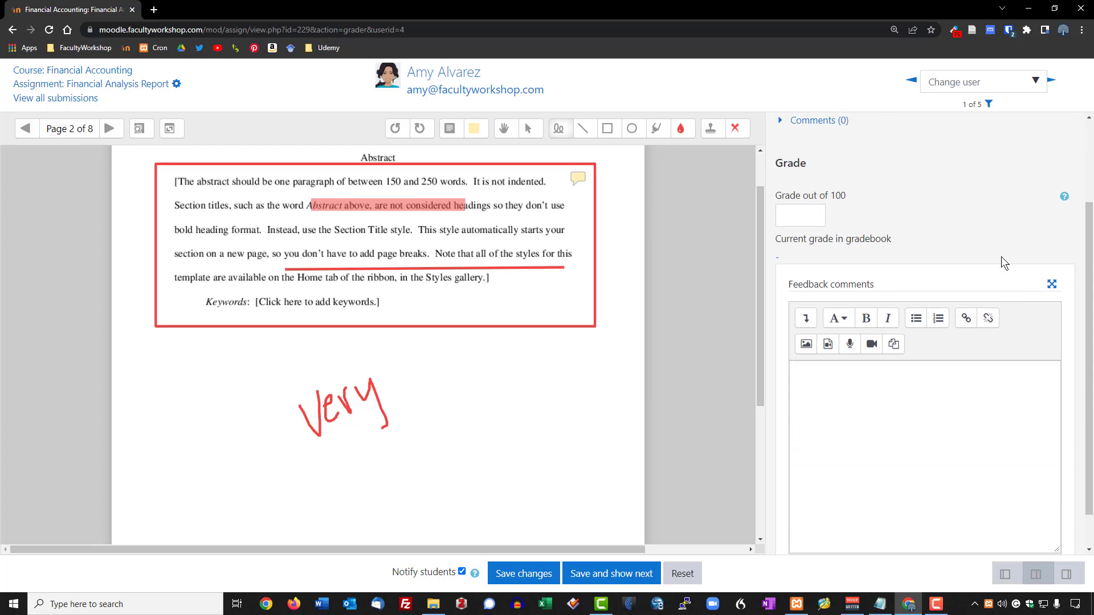
left_click(806, 177)
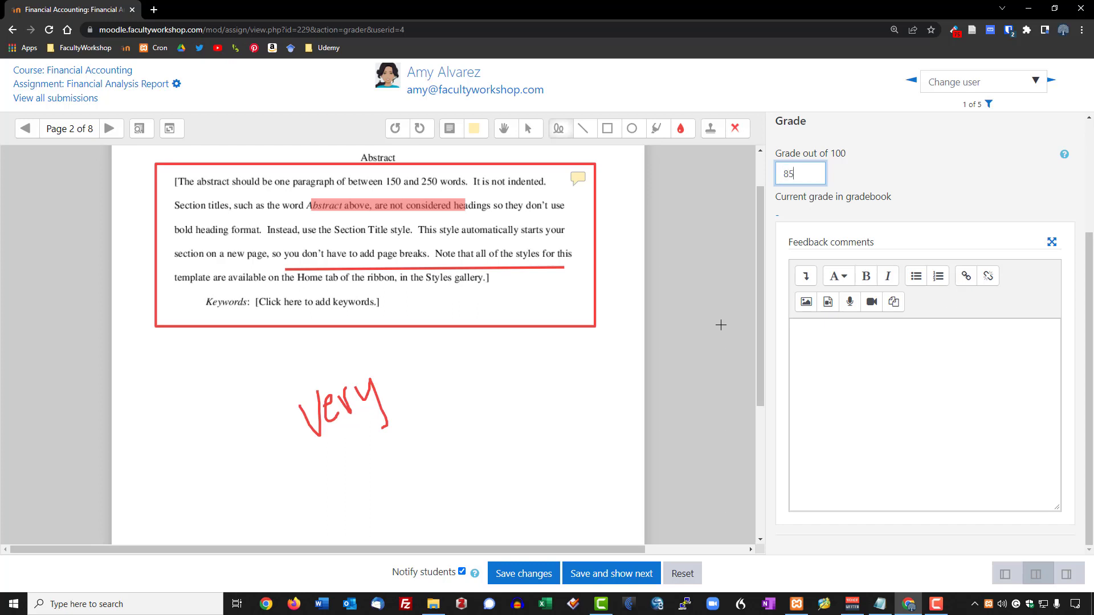
scroll(872, 226, "up", 1)
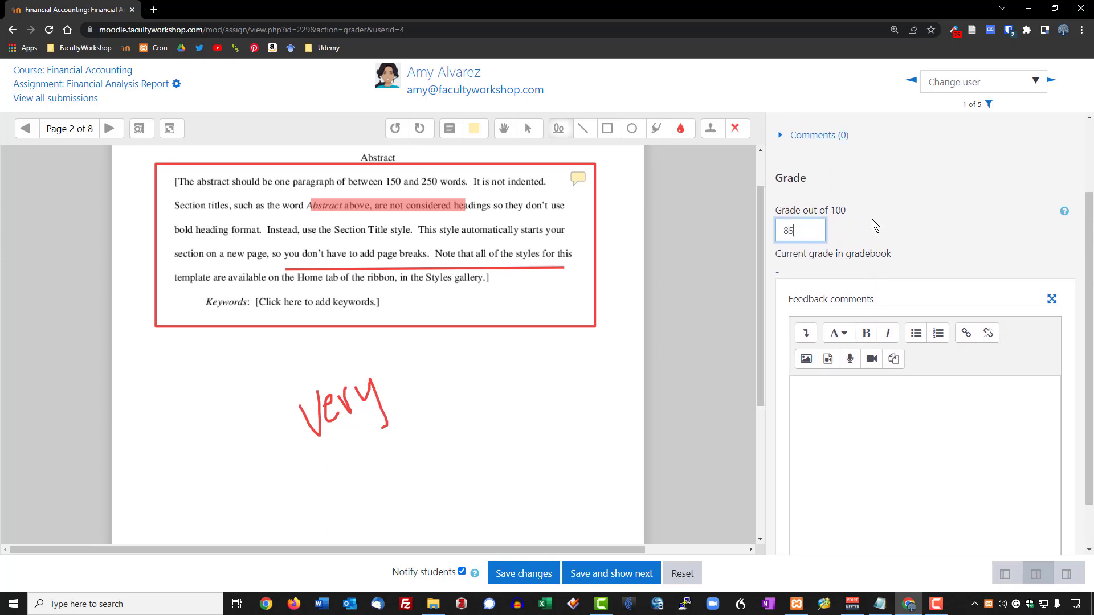
Add the feedback comment 'Written feedback.' formatted in bold.
left_click(831, 406)
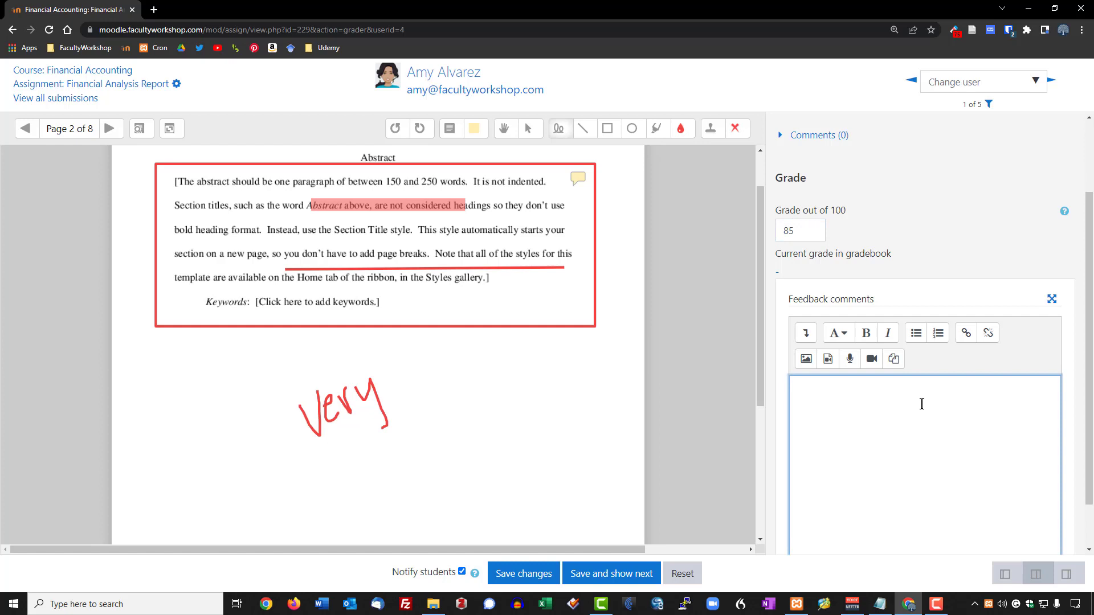
scroll(921, 401, "down", 1)
type("Written feedback")
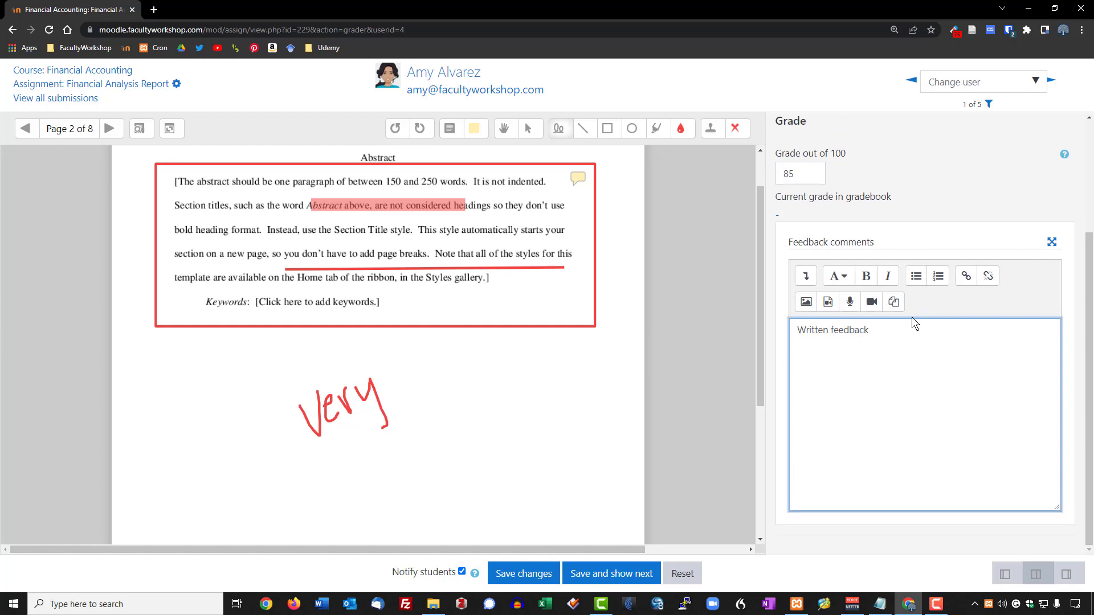
type(".")
key("ctrl+a")
key("ctrl+b")
Record and attach a spoken audio clip below 'Written feedback.', placing the cursor after it.
left_click(849, 302)
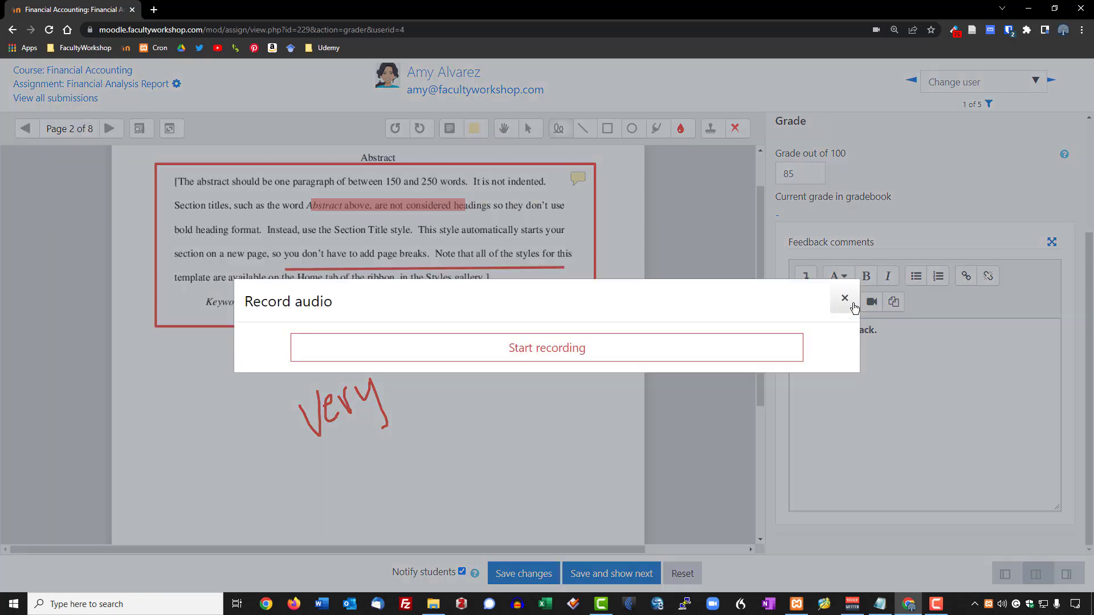
left_click(509, 357)
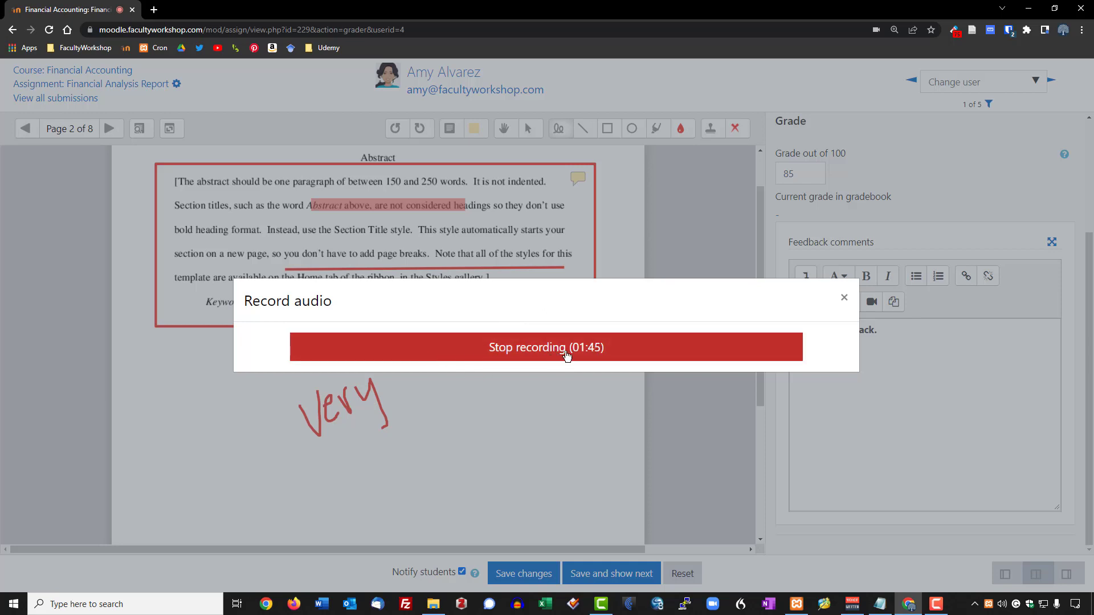
left_click(514, 353)
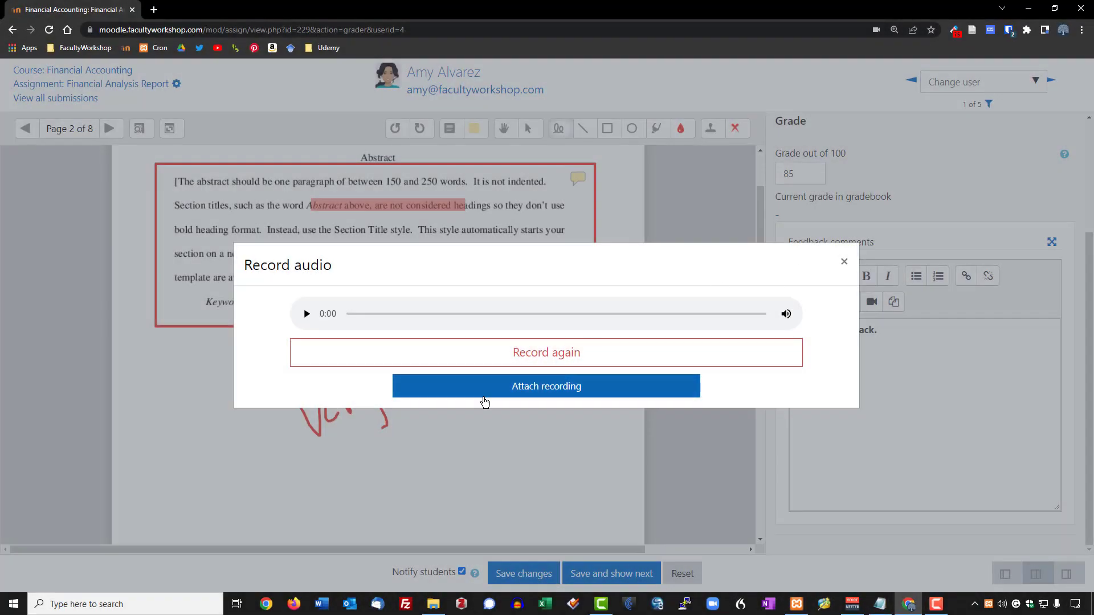
left_click(557, 393)
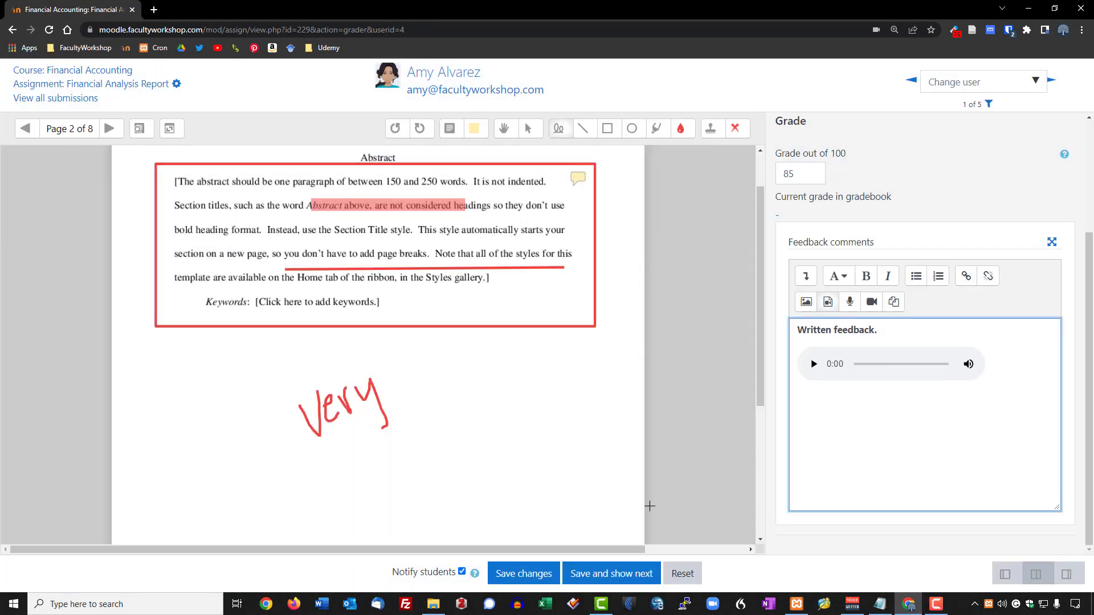
left_click_drag(798, 330, 878, 330)
key("ctrl+c")
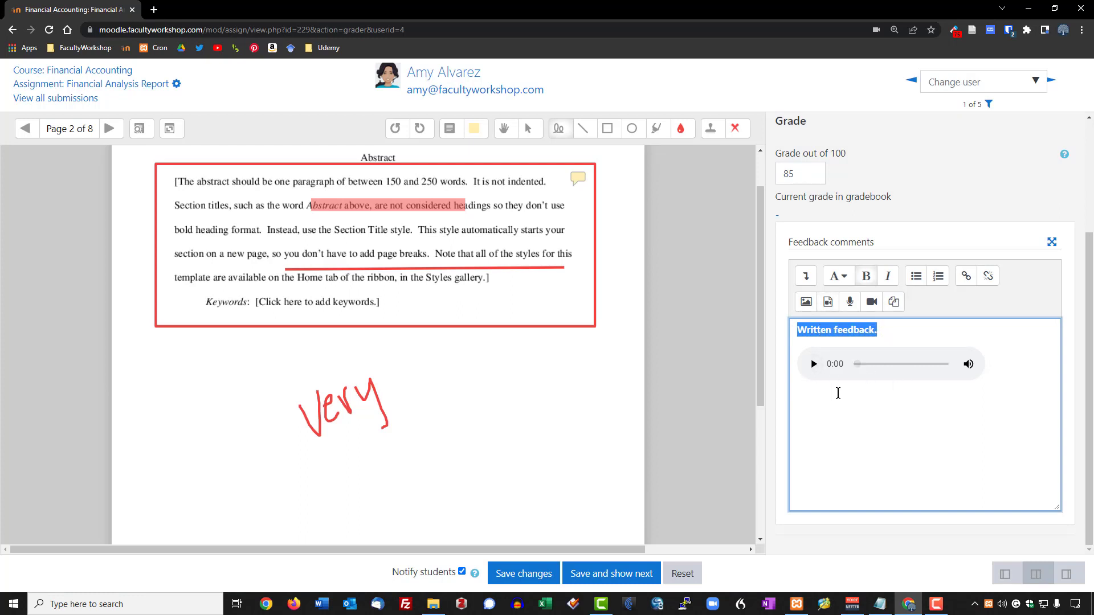
left_click(997, 384)
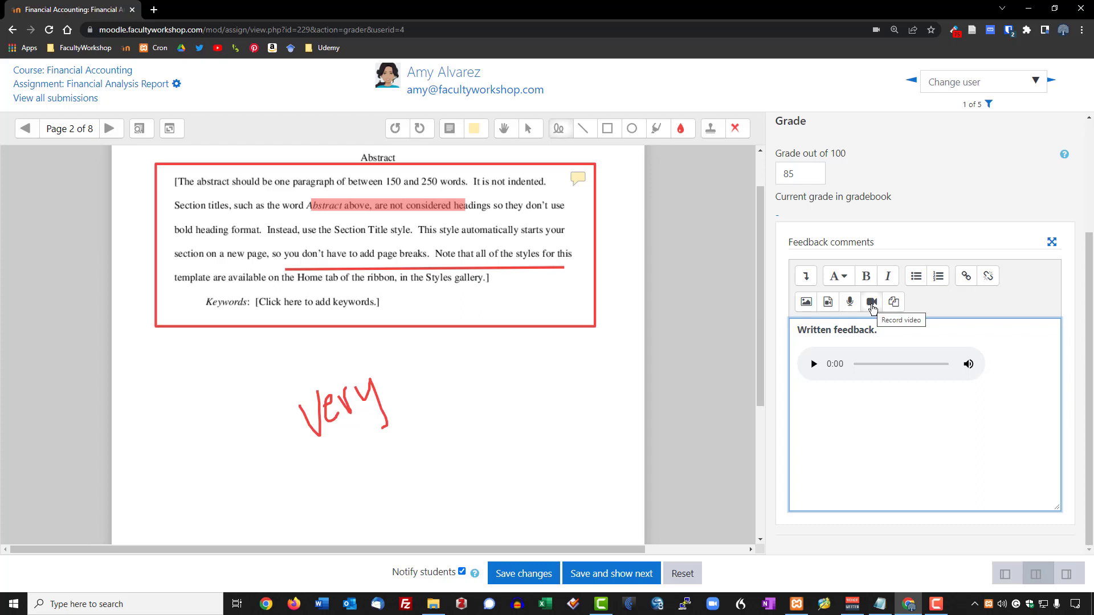
Record a webcam video clip and attach it below the audio clip in the feedback comments.
left_click(872, 303)
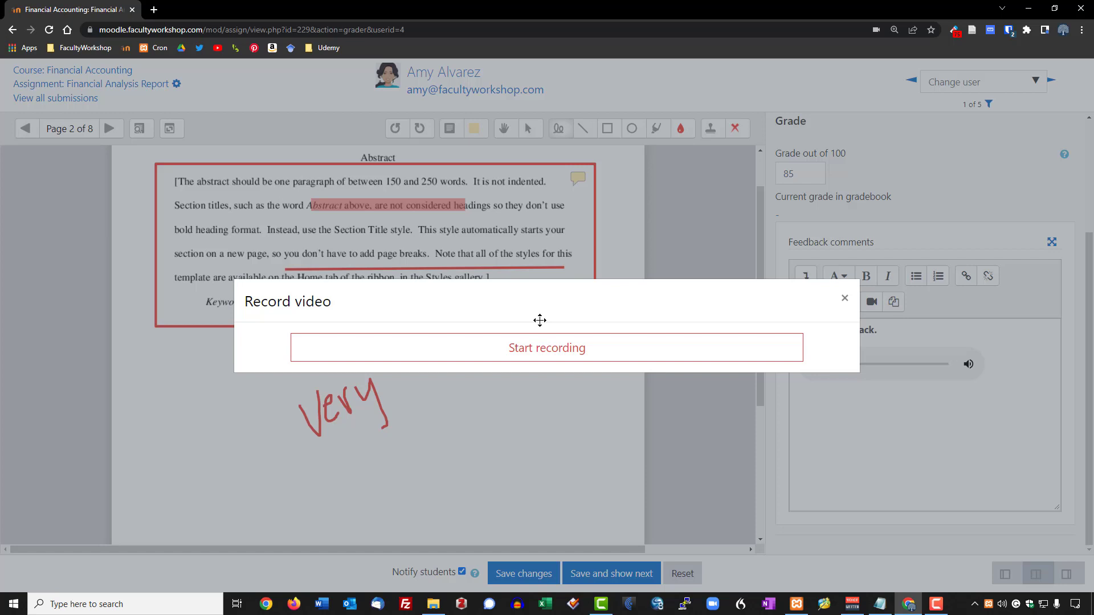
left_click(538, 360)
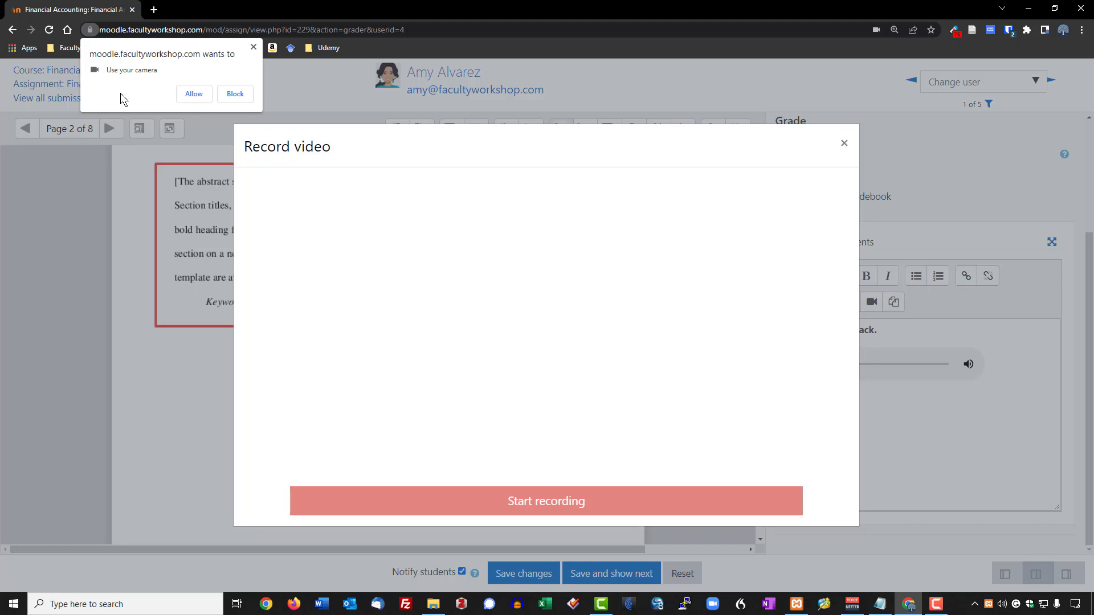
left_click(193, 95)
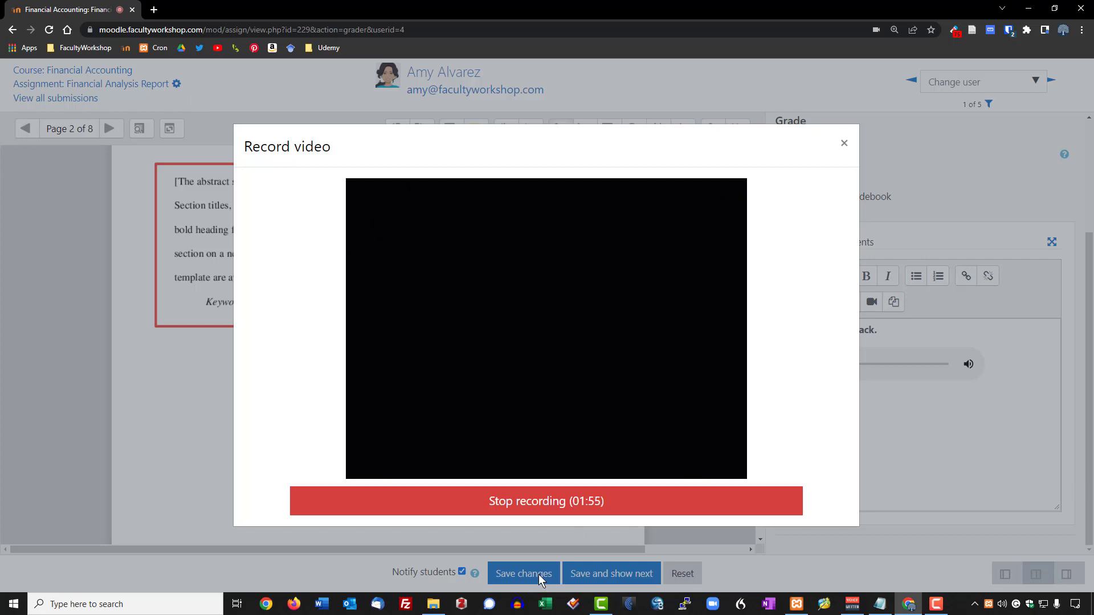
left_click(543, 505)
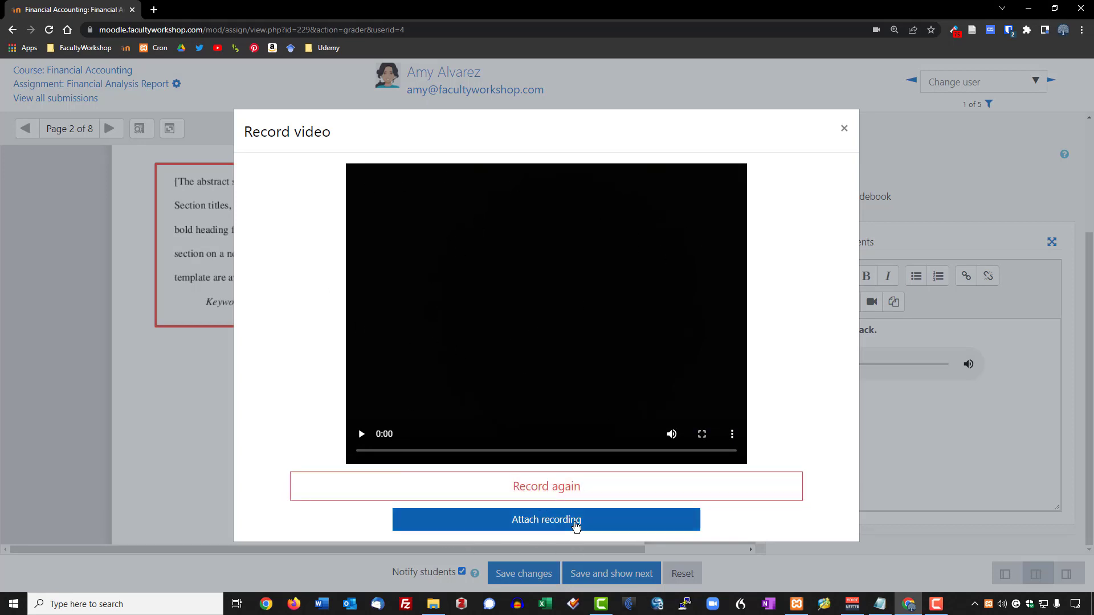
left_click(575, 521)
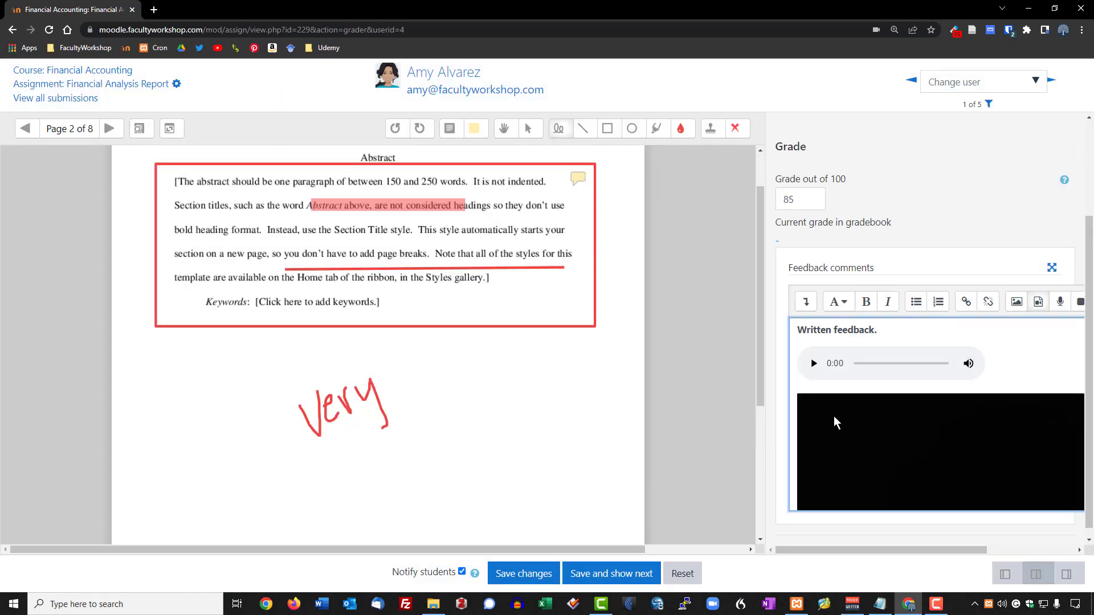
Review the feedback comments, then save the 85/100 grade with students notified and confirm the save.
key("ctrl+v")
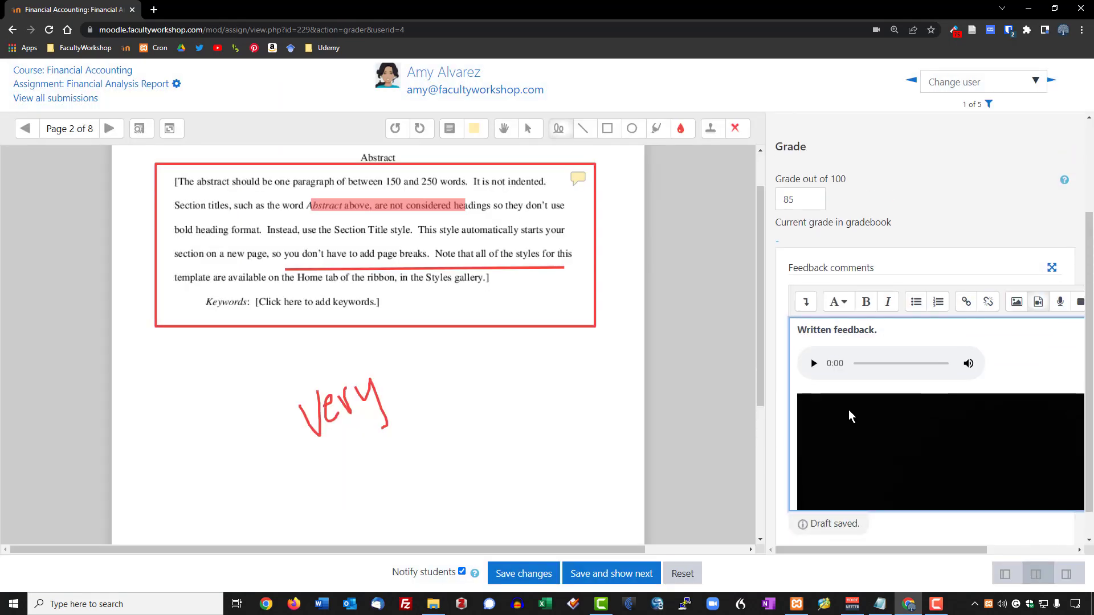
scroll(469, 408, "up", 1)
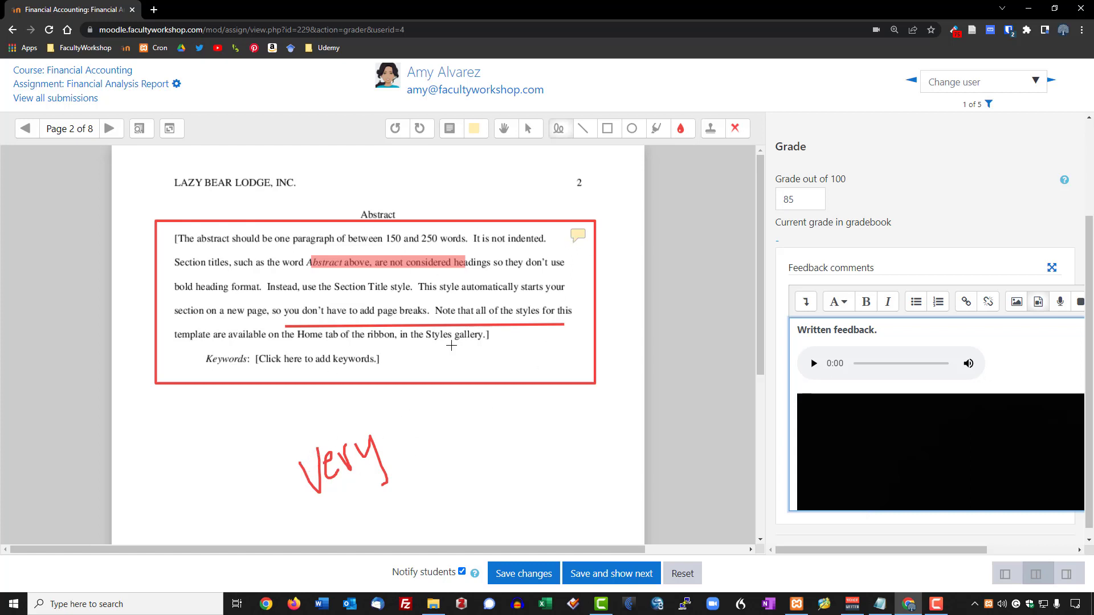
scroll(570, 393, "down", 2)
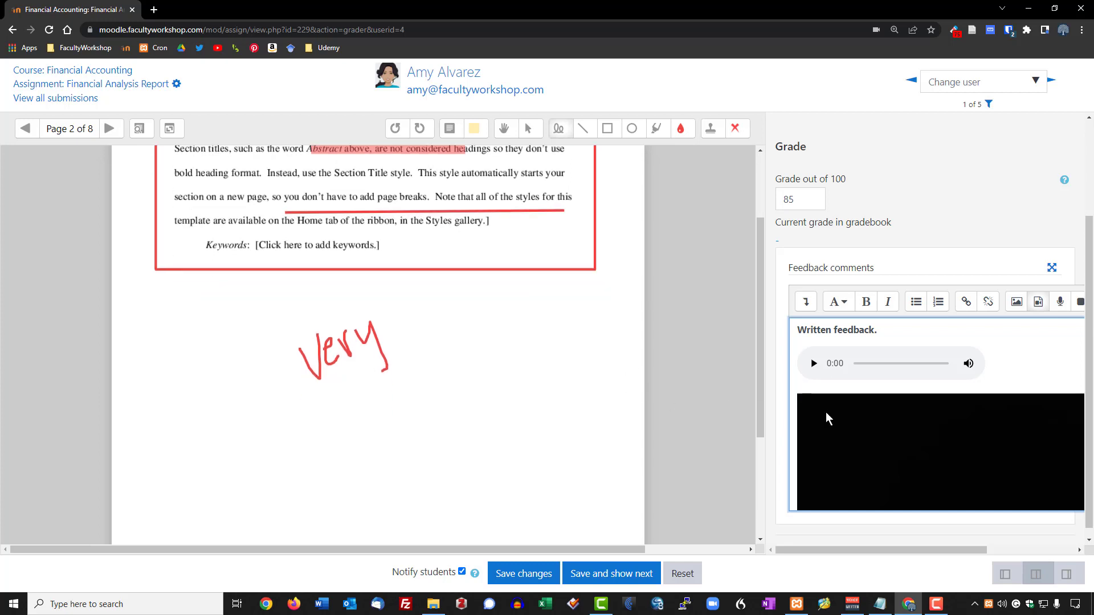
left_click_drag(813, 330, 877, 333)
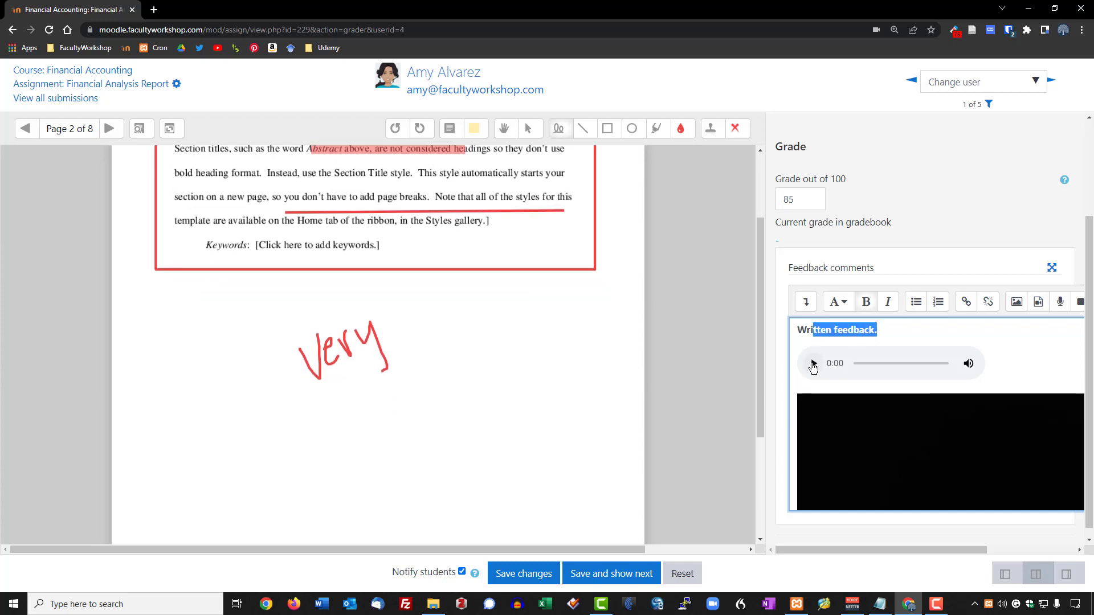
key("BackSpace")
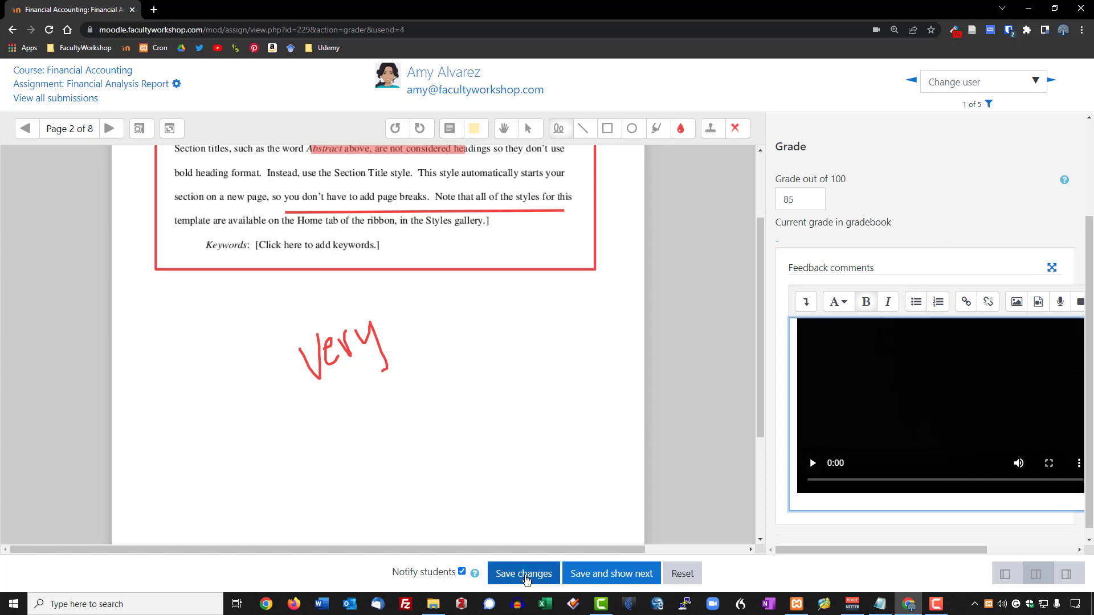
scroll(488, 459, "down", 2)
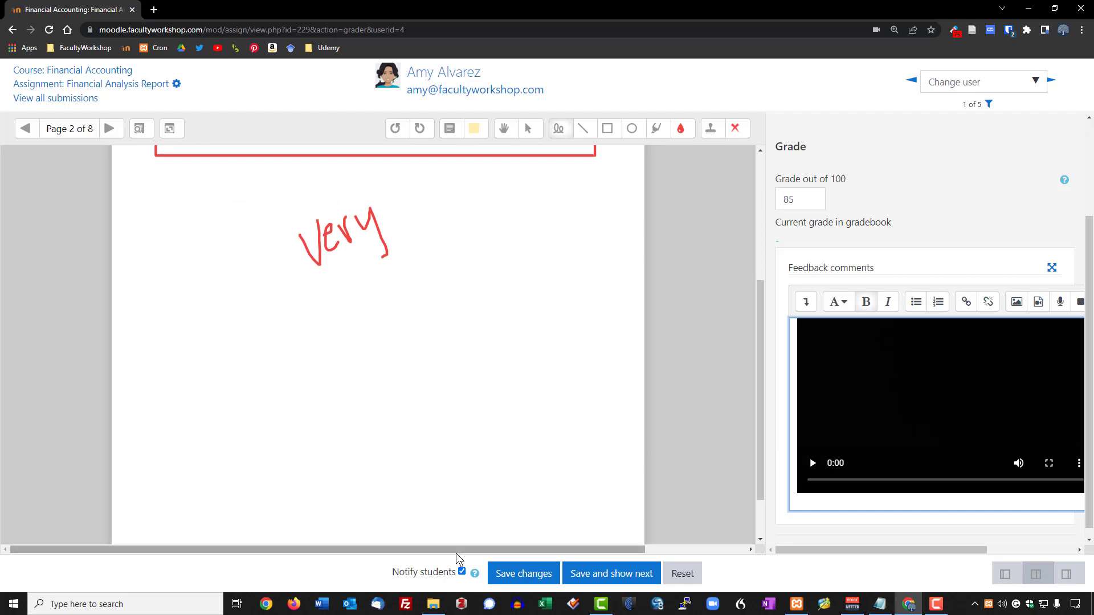
left_click_drag(391, 572, 473, 576)
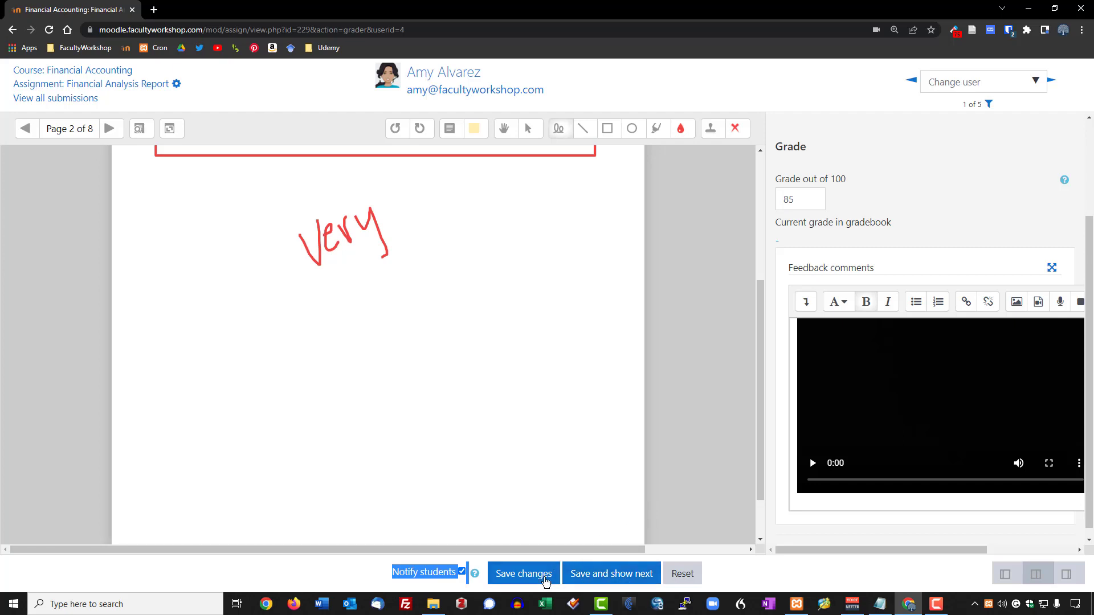
left_click(540, 578)
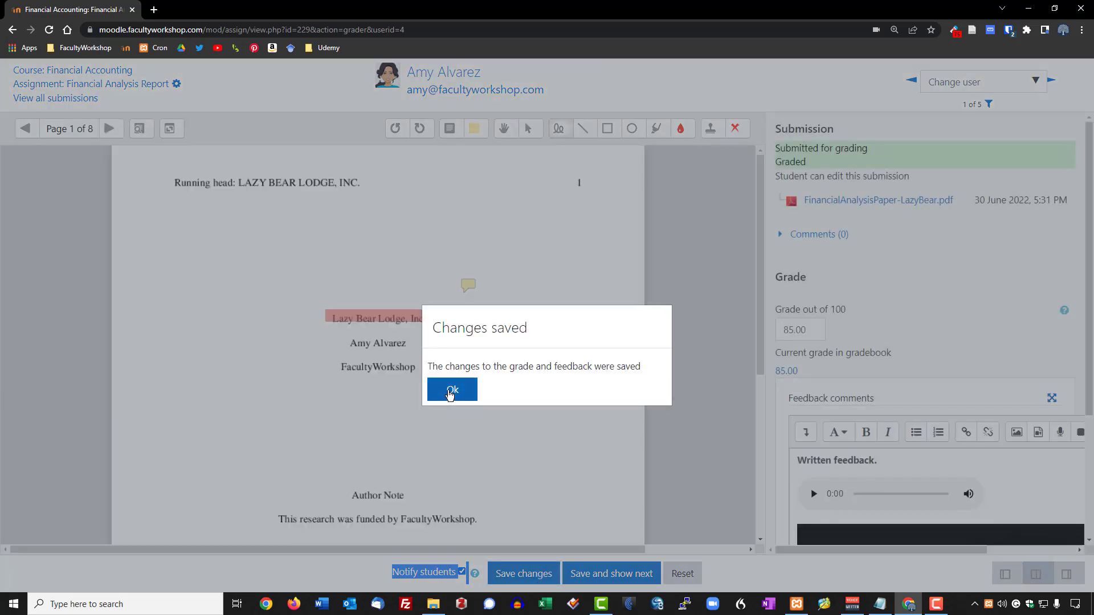
left_click(451, 390)
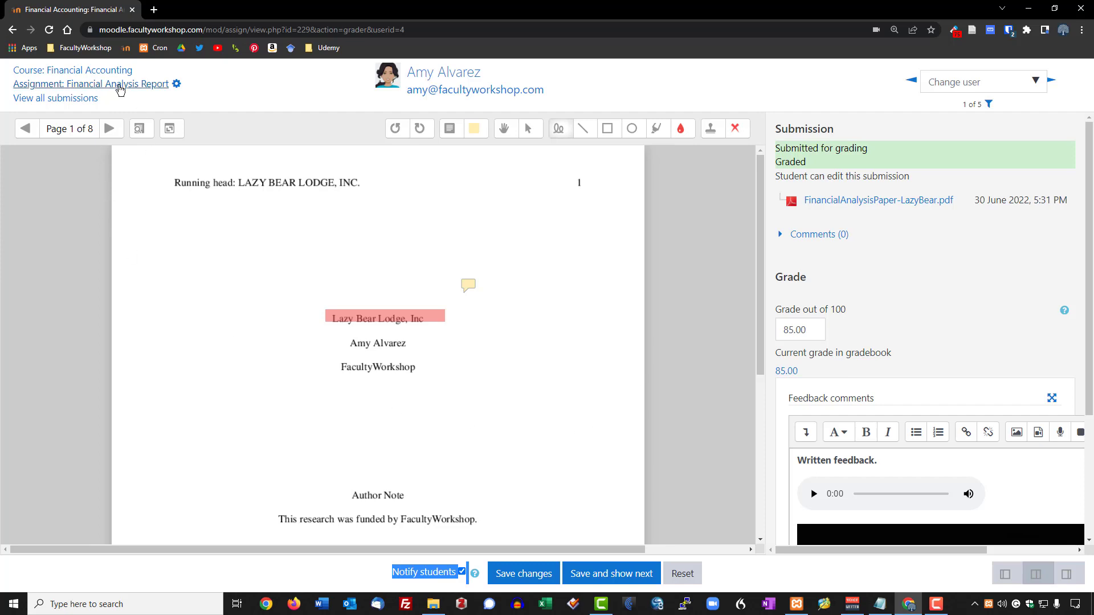
Open the Financial Accounting grader report and find 85.00 under the Financial Analysis Report column.
left_click(102, 75)
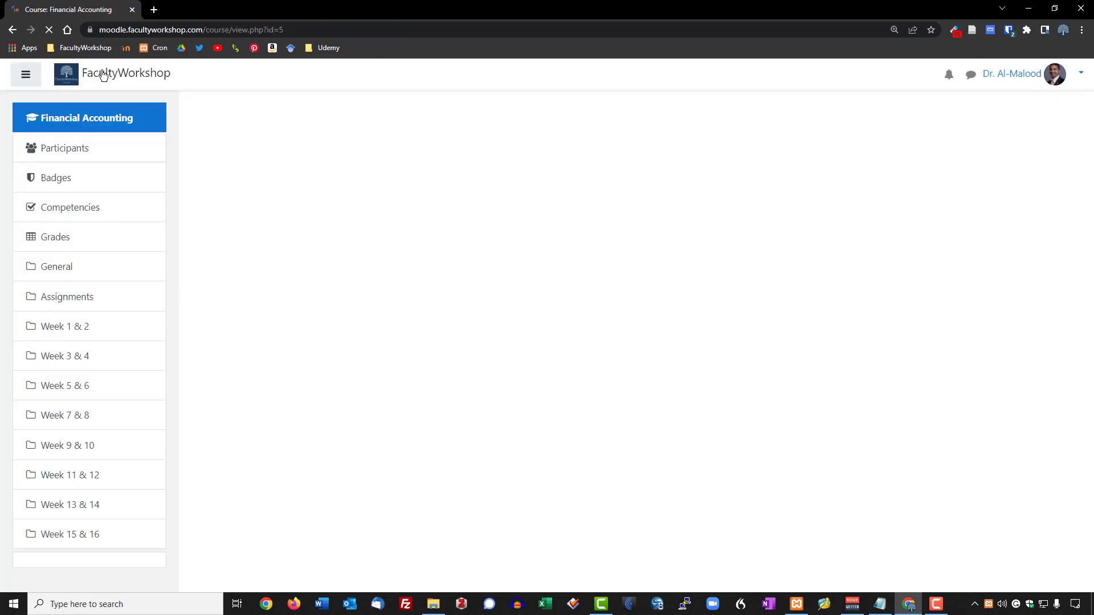
scroll(306, 420, "down", 1)
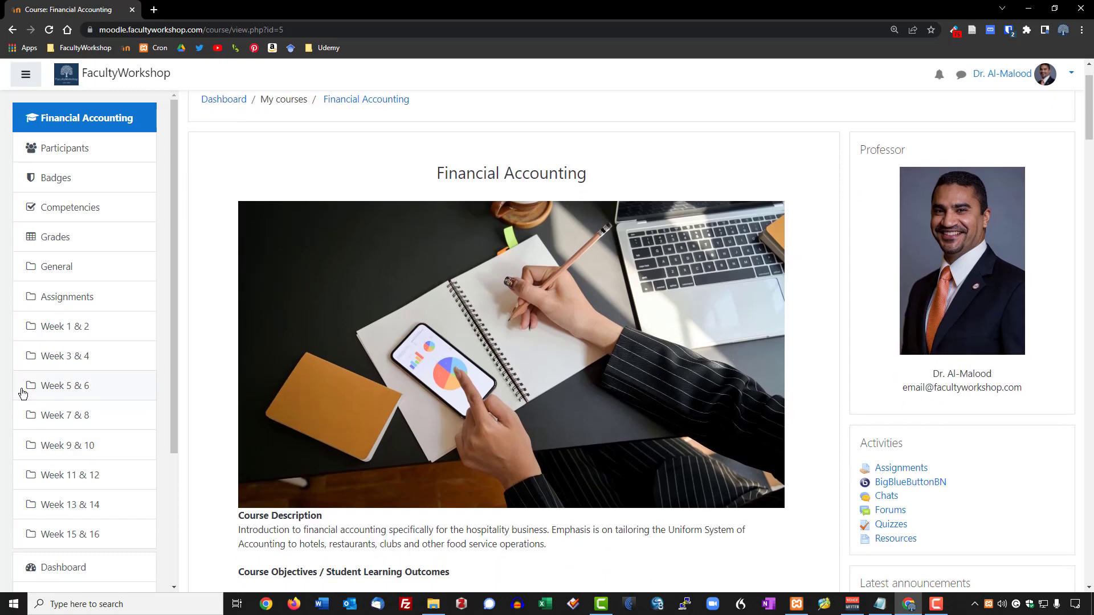
scroll(24, 390, "down", 2)
scroll(24, 393, "up", 2)
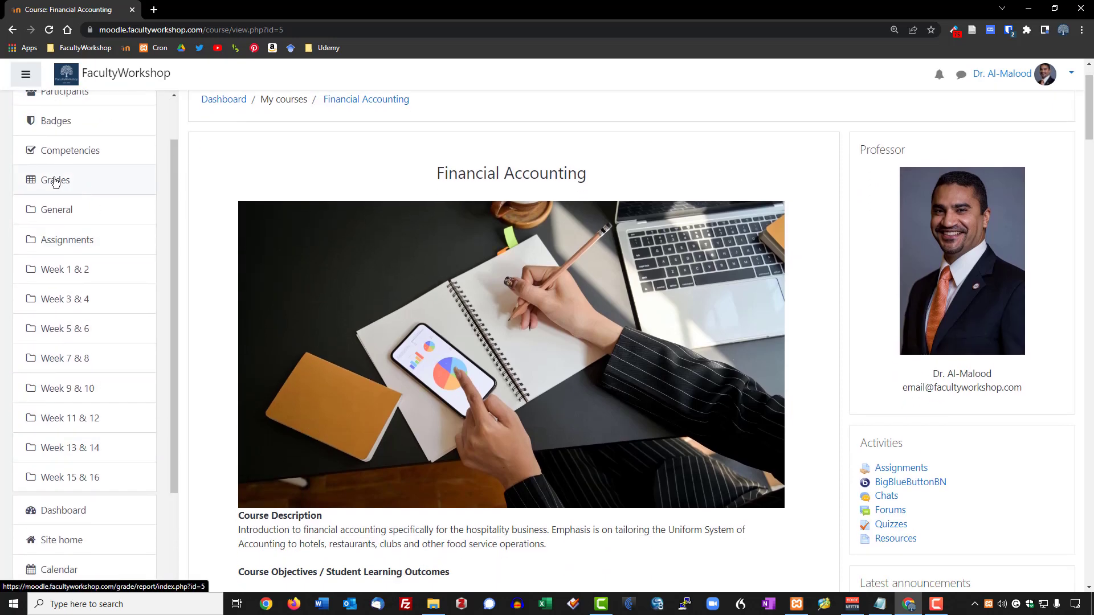
left_click(54, 181)
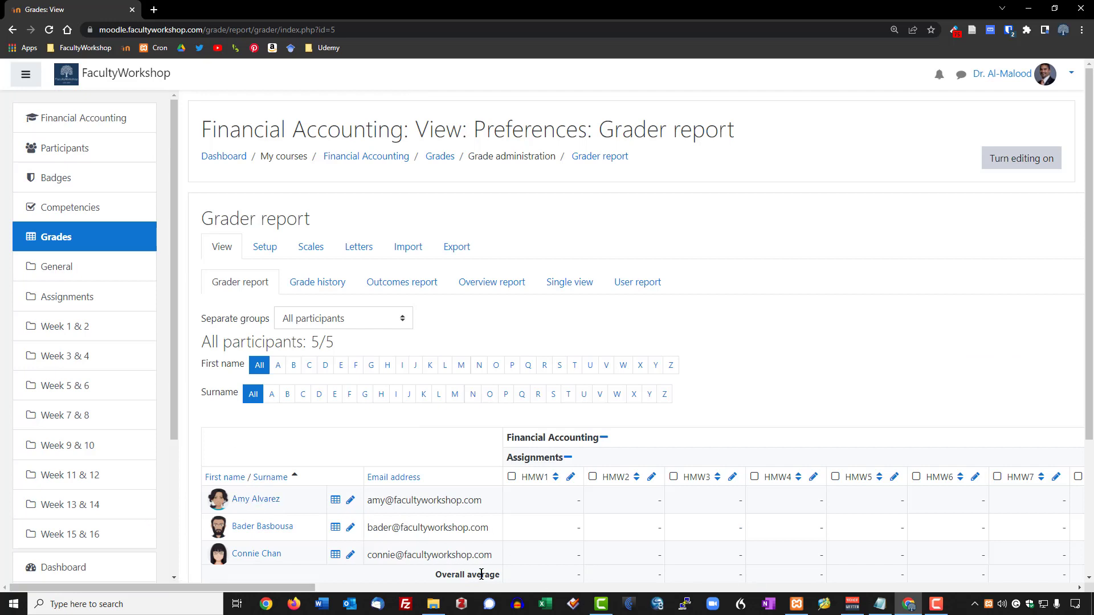
left_click_drag(305, 588, 730, 607)
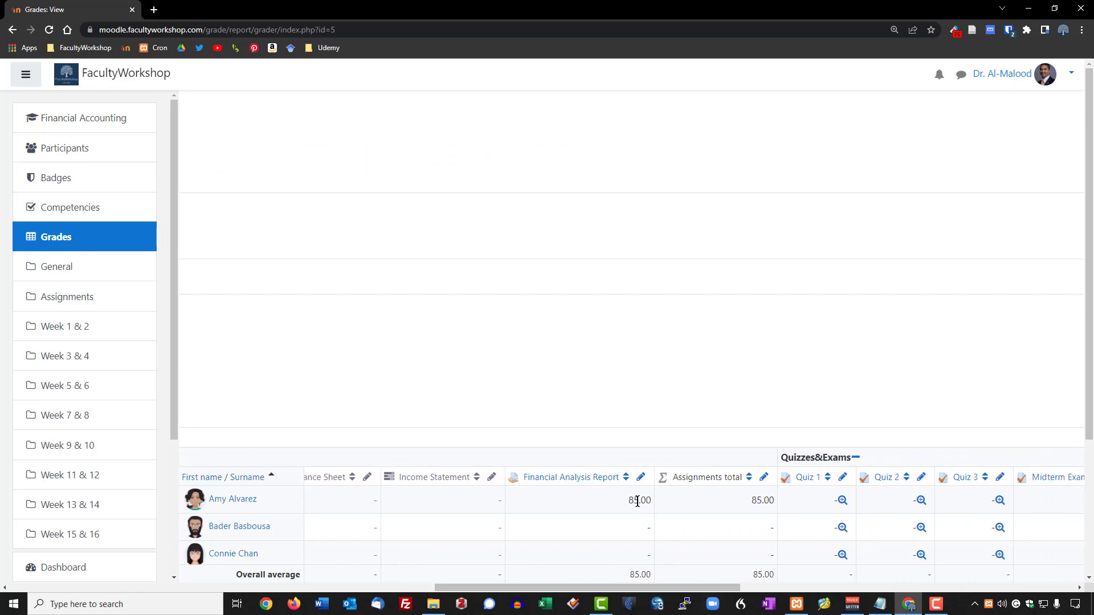
scroll(571, 500, "down", 1)
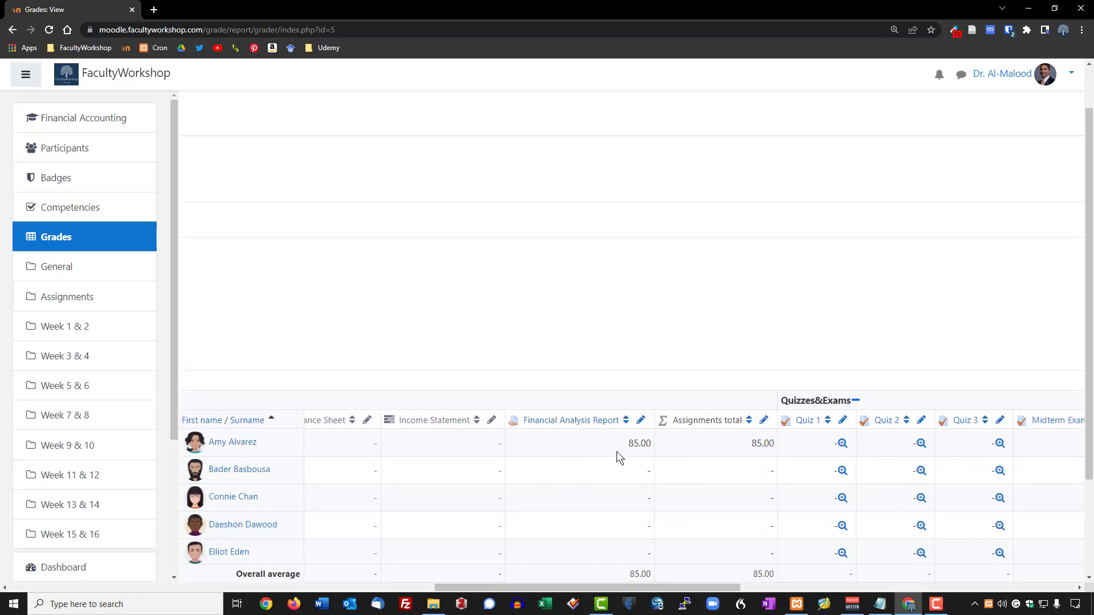
scroll(626, 443, "right", 3)
scroll(413, 275, "up", 1)
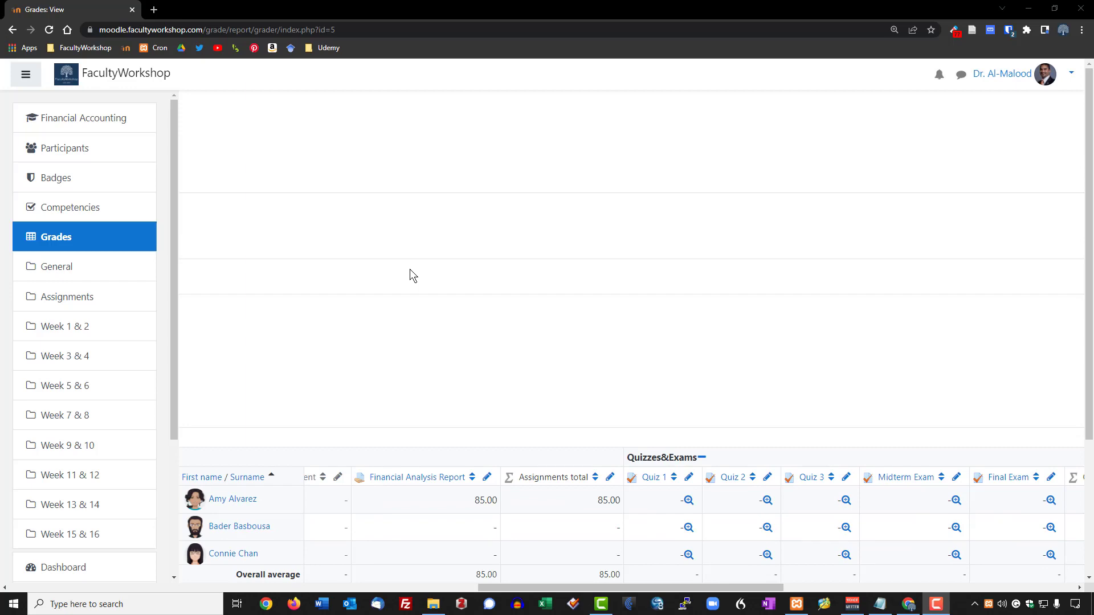
Log out of the teacher account and open the student's Grades report.
left_click(1069, 74)
left_click(1009, 208)
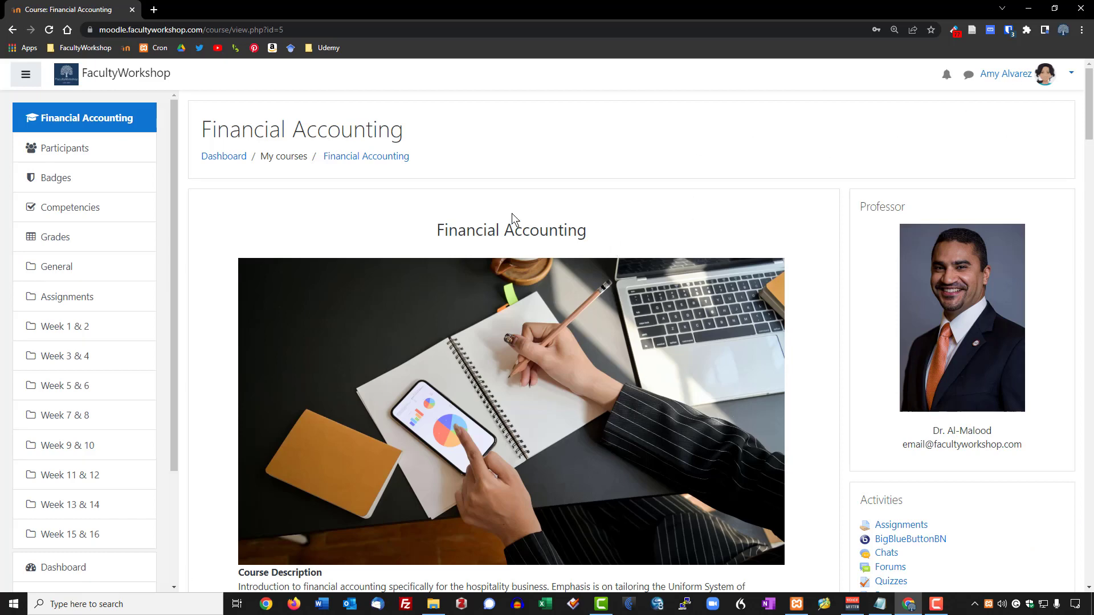
left_click(54, 238)
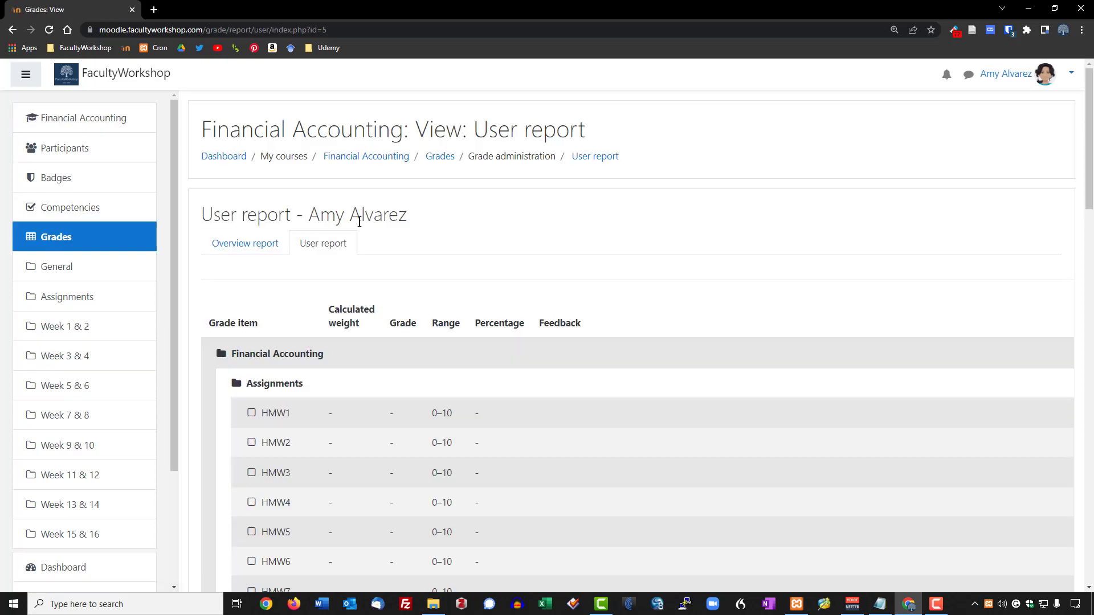
Show the Financial Analysis Report row at 85.00 with its full feedback by zooming the page out.
scroll(521, 220, "down", 3)
scroll(523, 221, "down", 5)
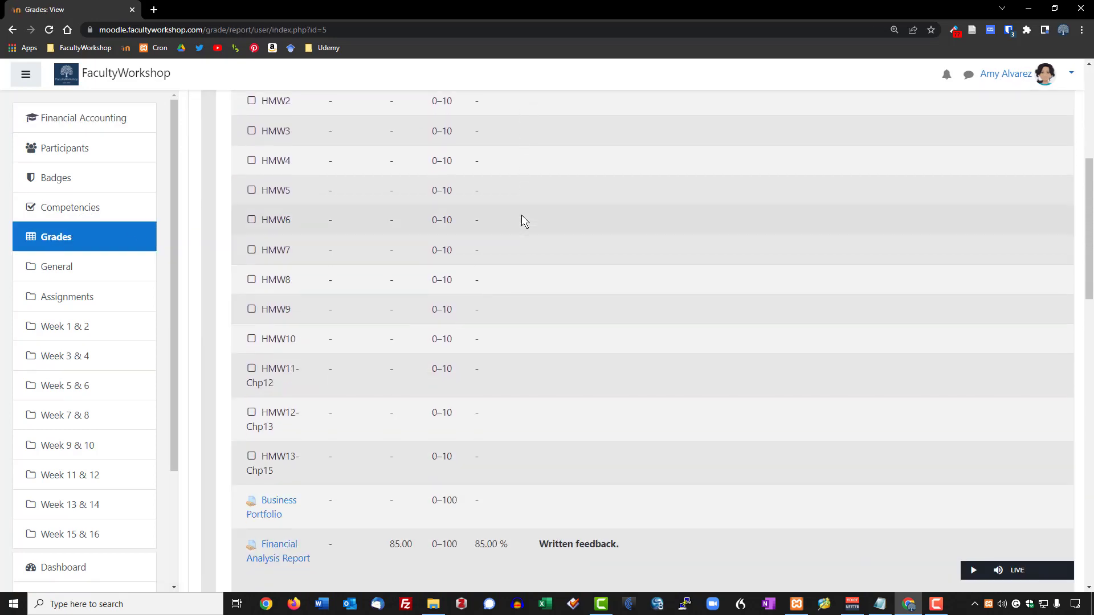
scroll(521, 220, "down", 2)
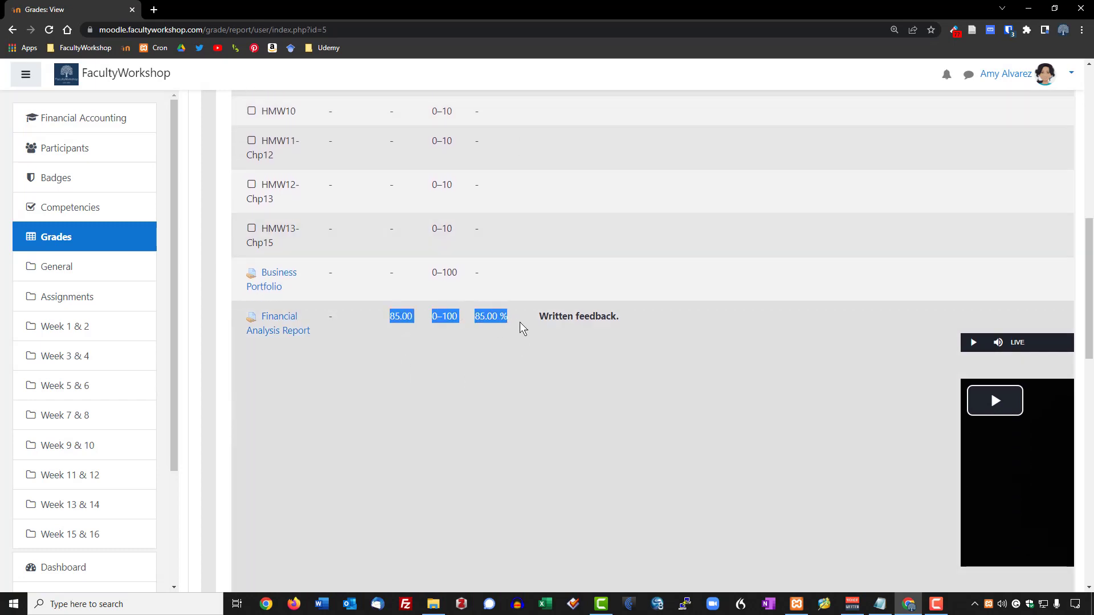
left_click_drag(539, 316, 647, 316)
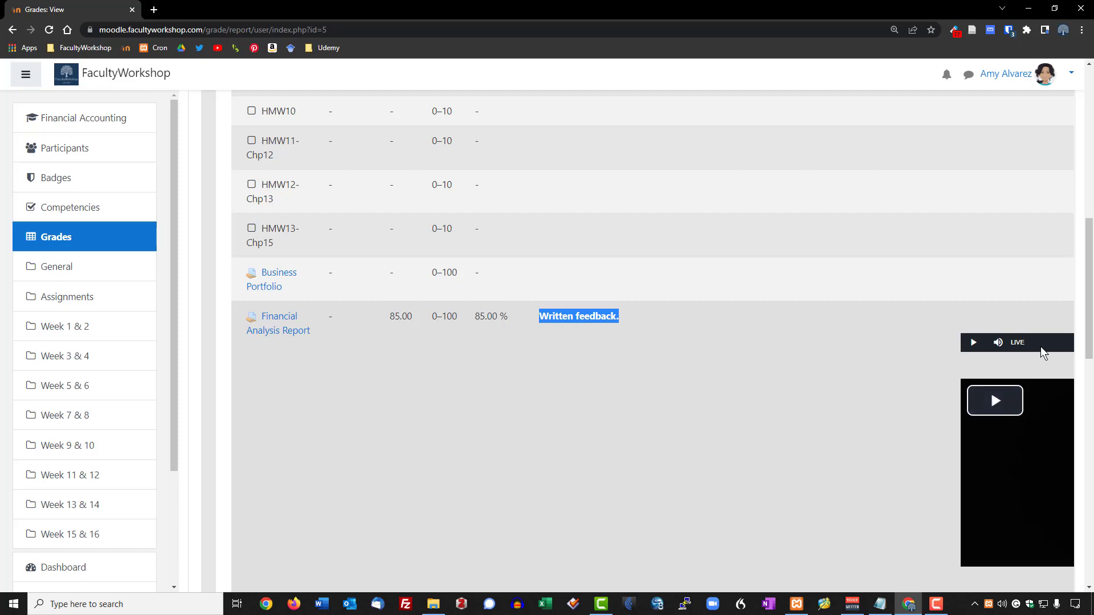
mouse_move(993, 346)
key("ctrl+minus")
key("ctrl+minus")
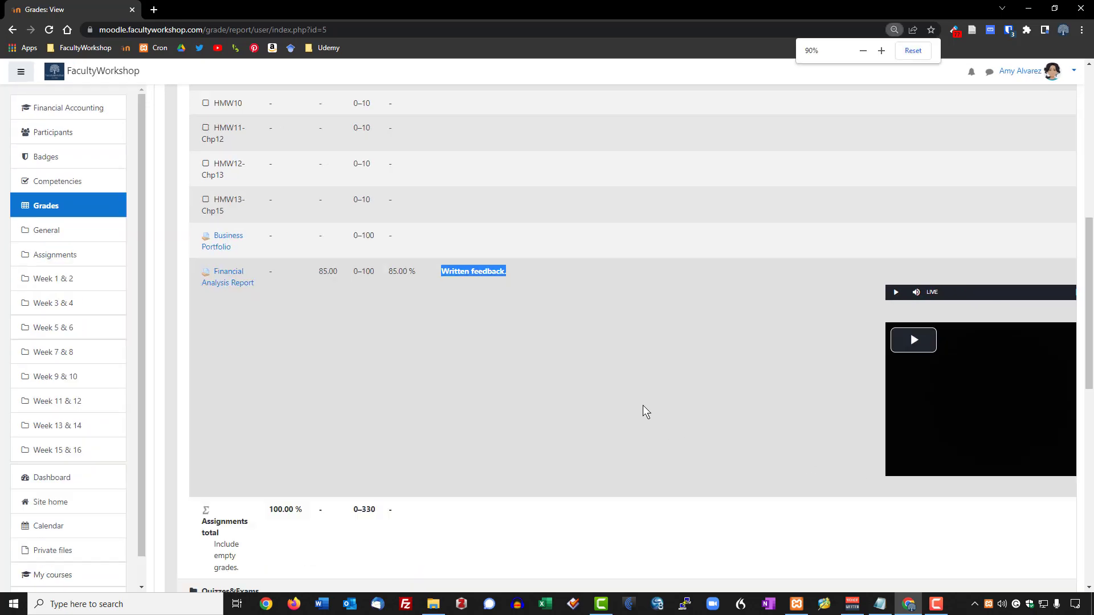